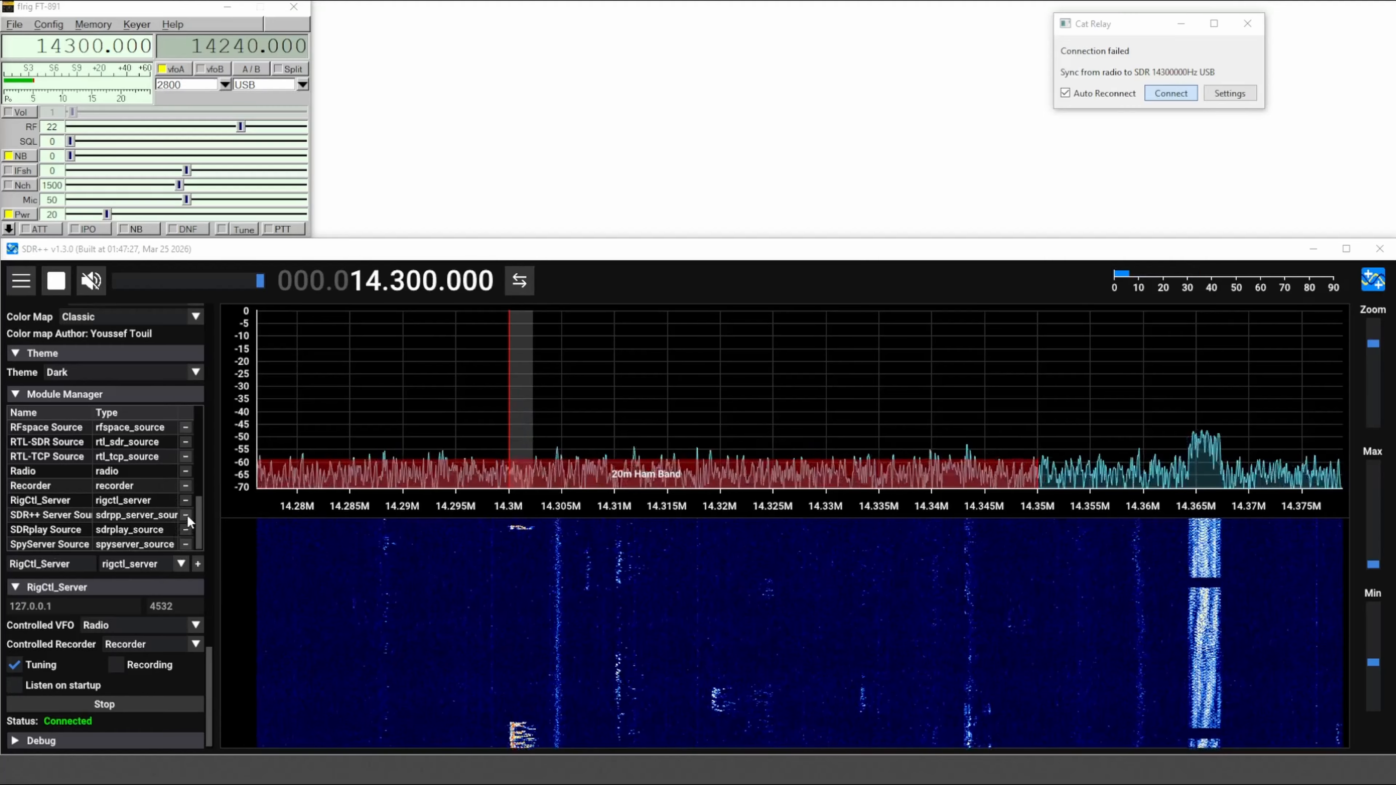
Connect Cat Relay so the radio's frequency and mode sync to SDR++
scroll(138, 503, "up", 2)
scroll(141, 502, "down", 2)
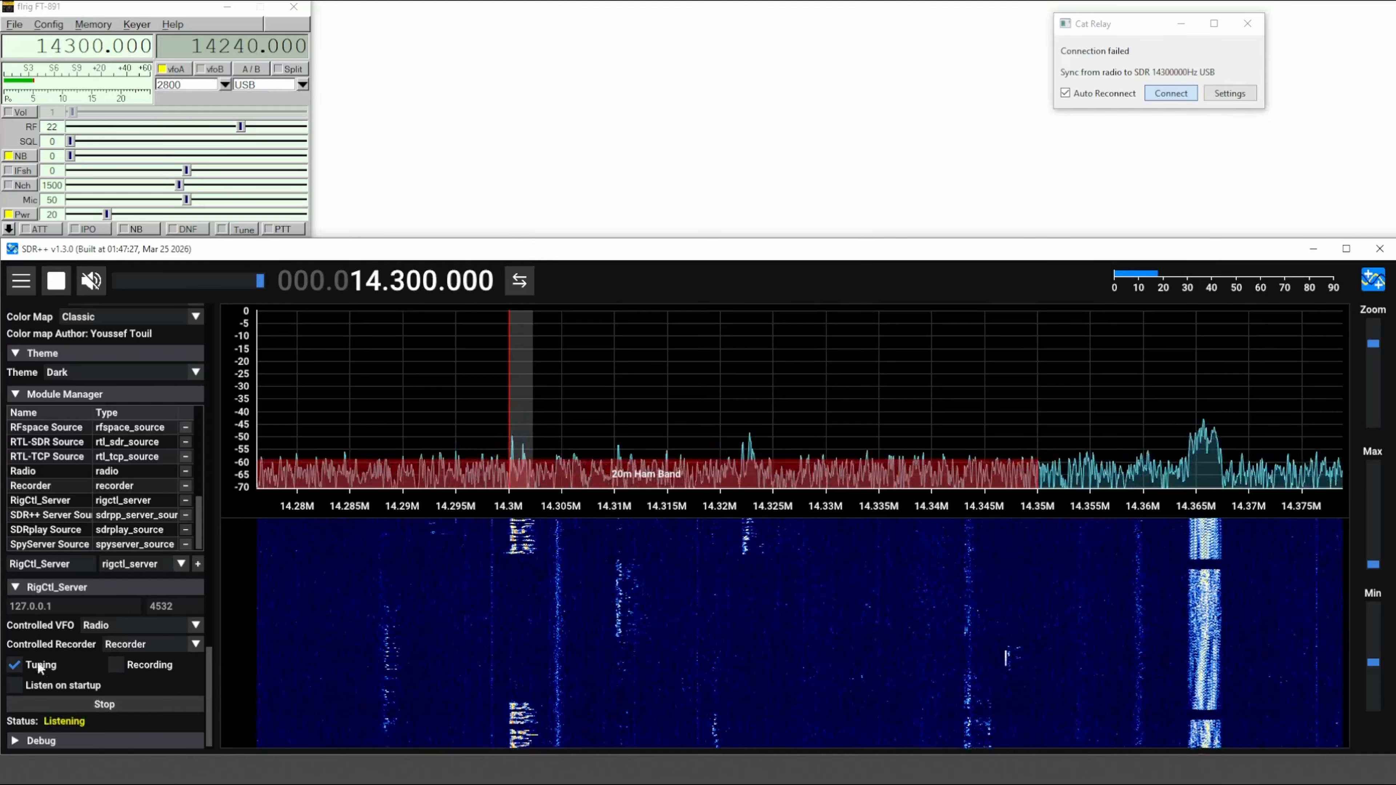
left_click(1169, 100)
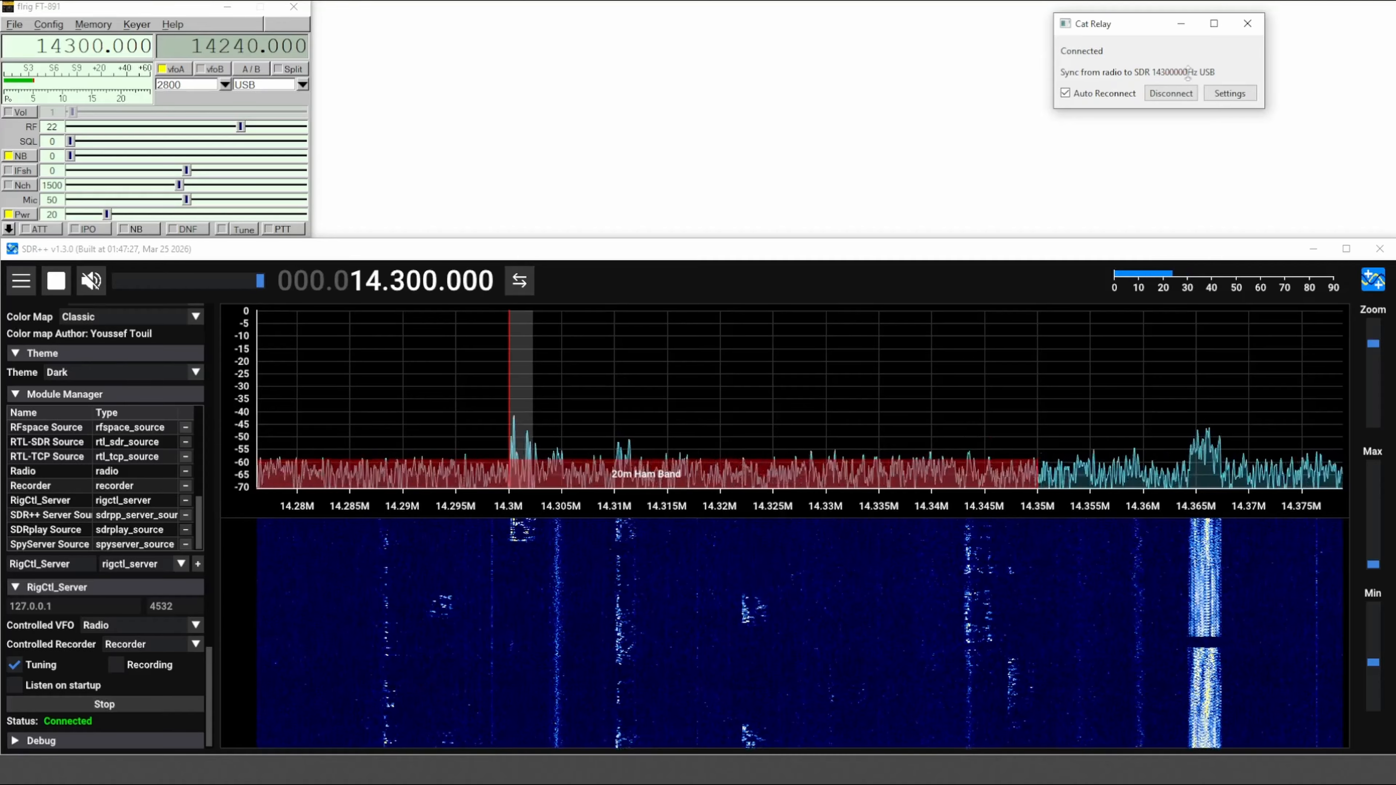
Move the Cat Relay window beside flrig, open its settings, and compare the SDR port with SDR++'s RigCtl server port
left_click_drag(1132, 33, 514, 46)
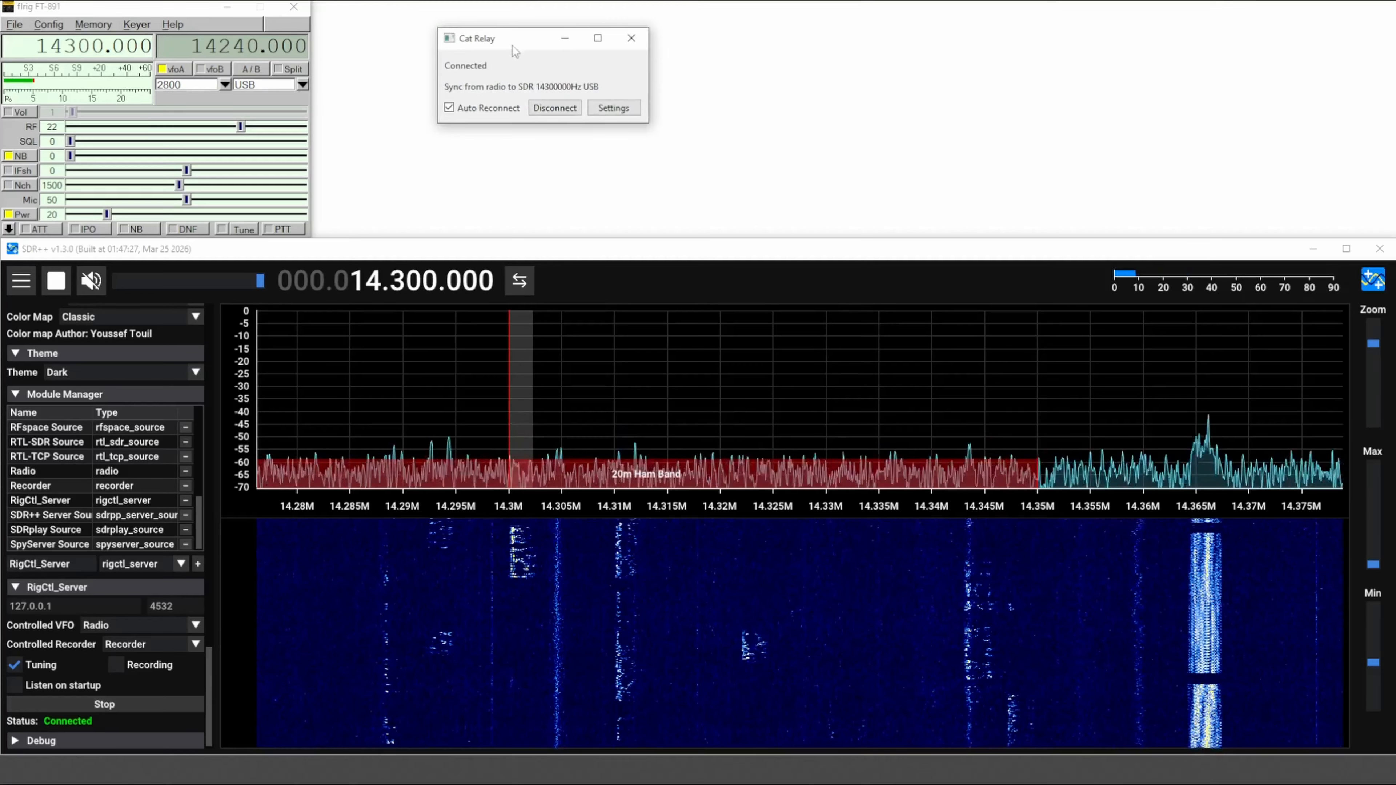
left_click(612, 111)
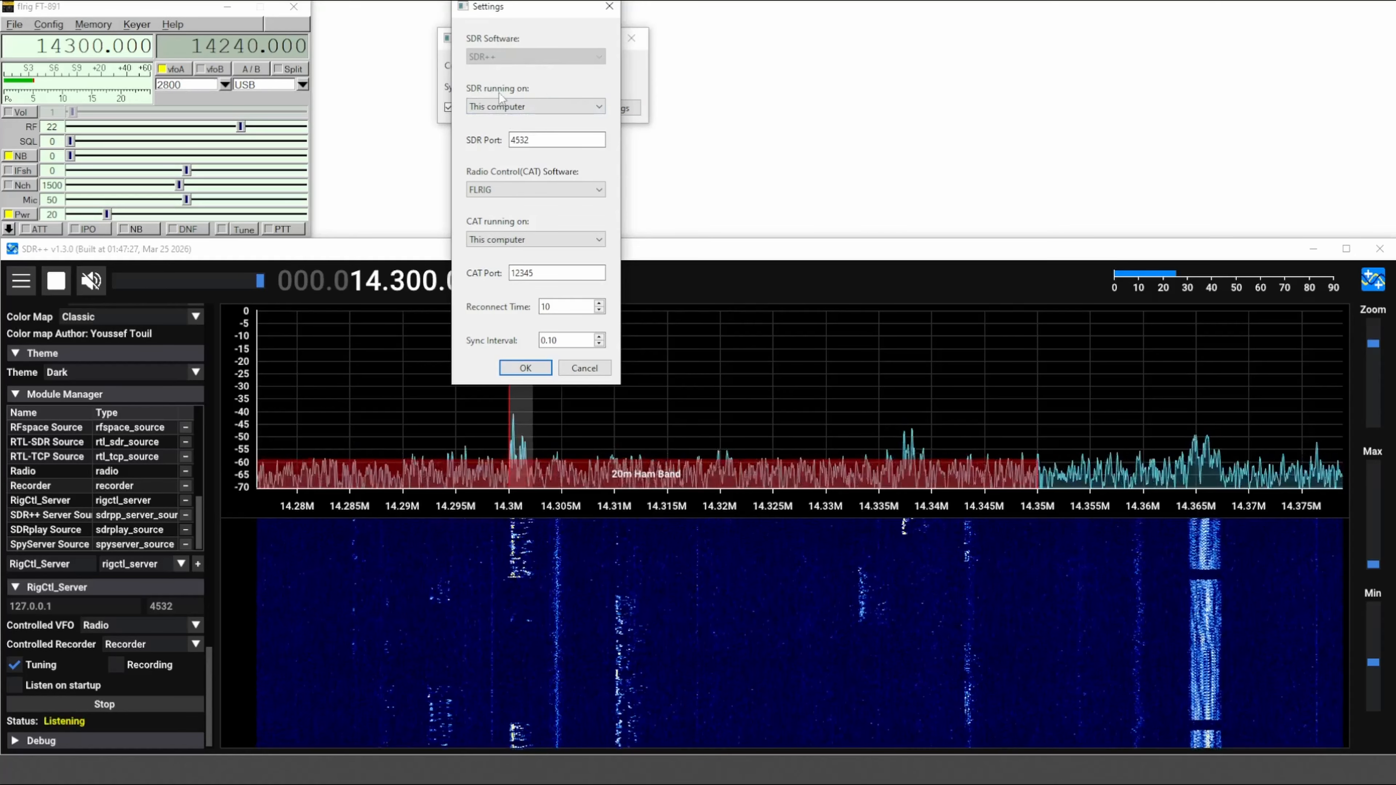
double_click(526, 139)
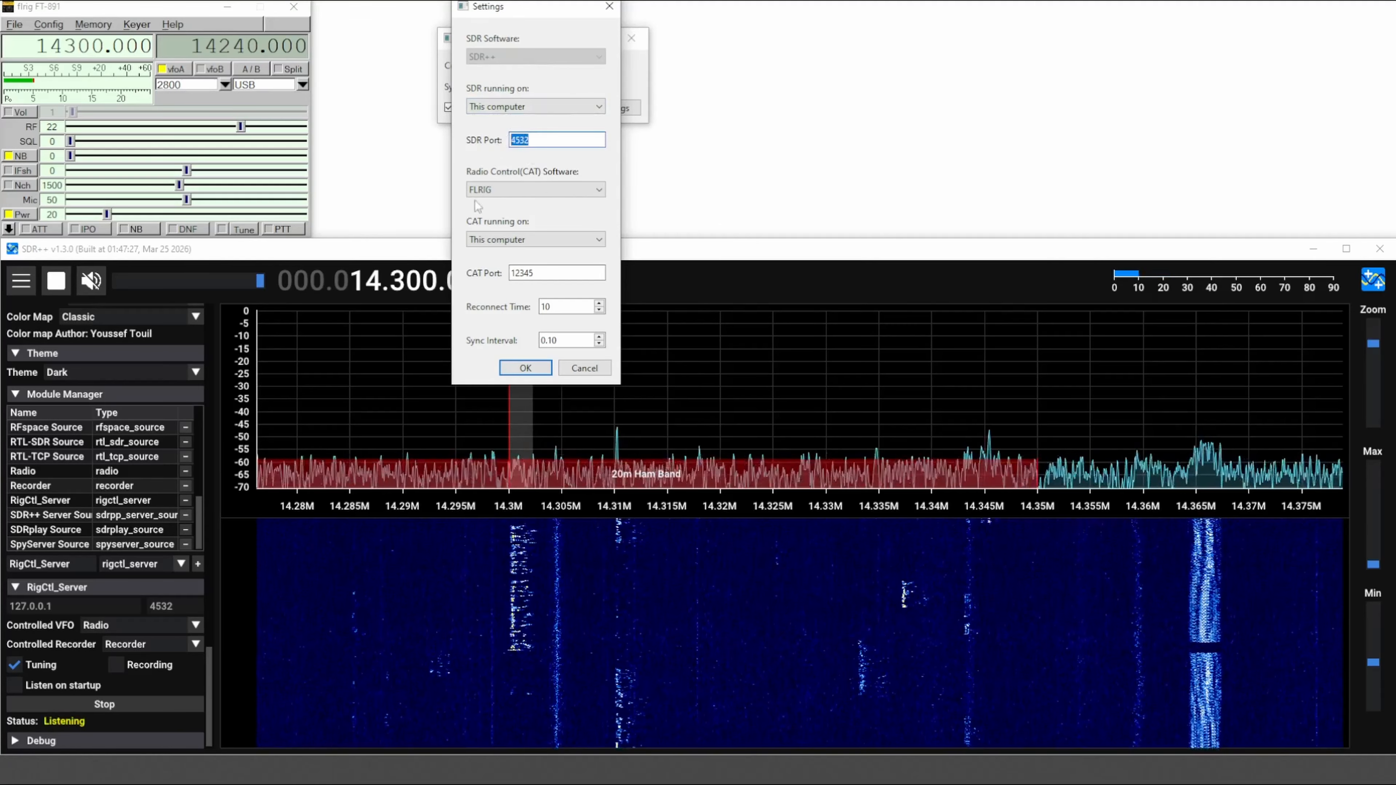
left_click(177, 606)
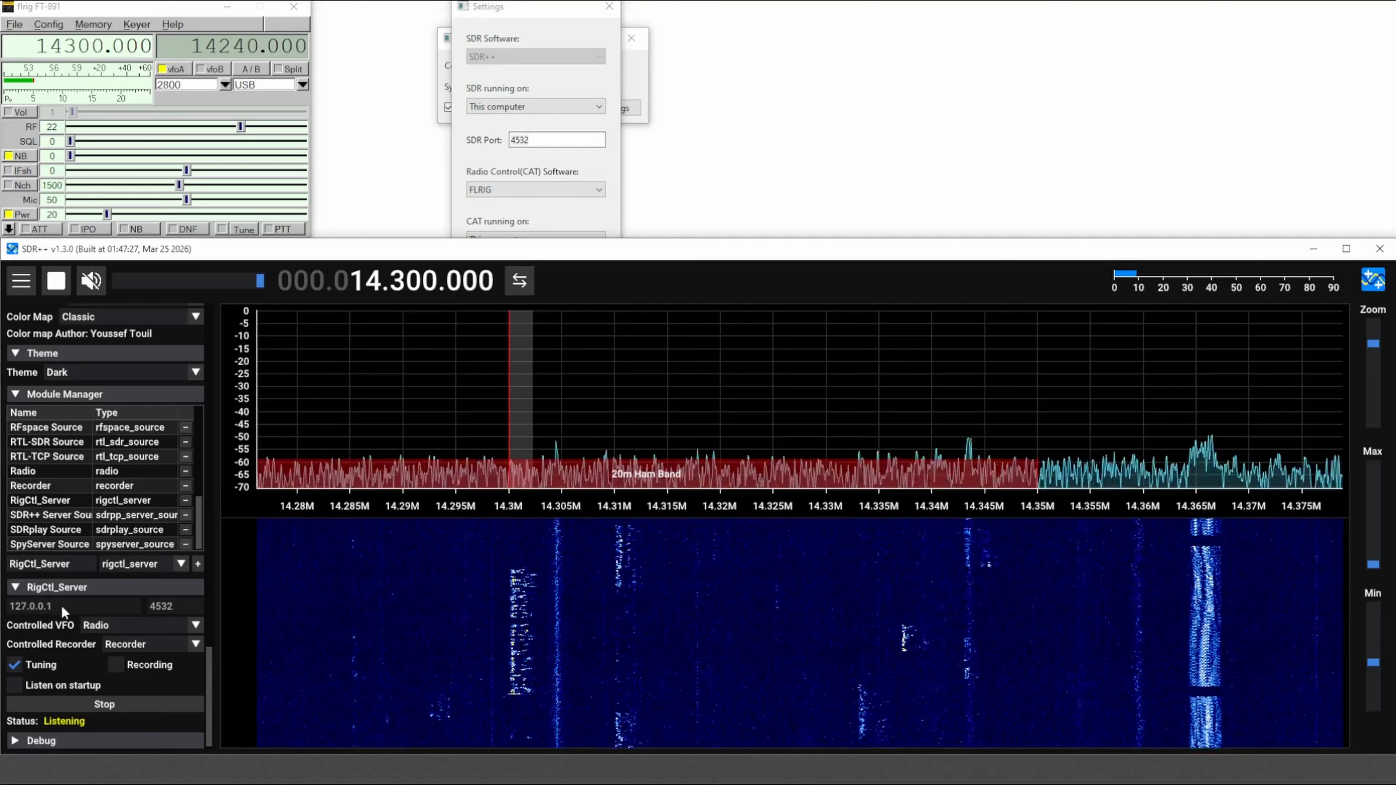
left_click(525, 104)
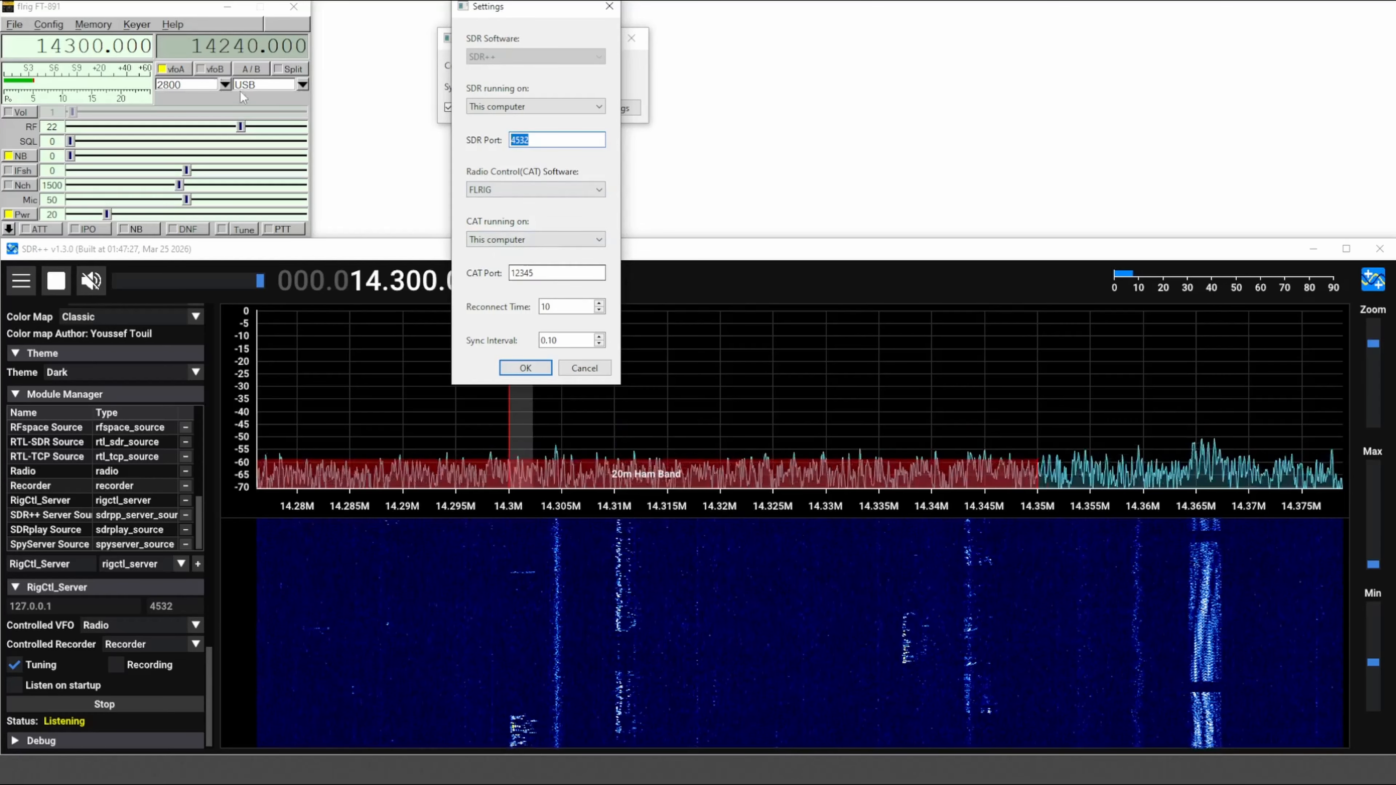
Check the Xmlrpc server port in flrig's configuration against Cat Relay's CAT port, and close the configuration
left_click(53, 25)
left_click(115, 45)
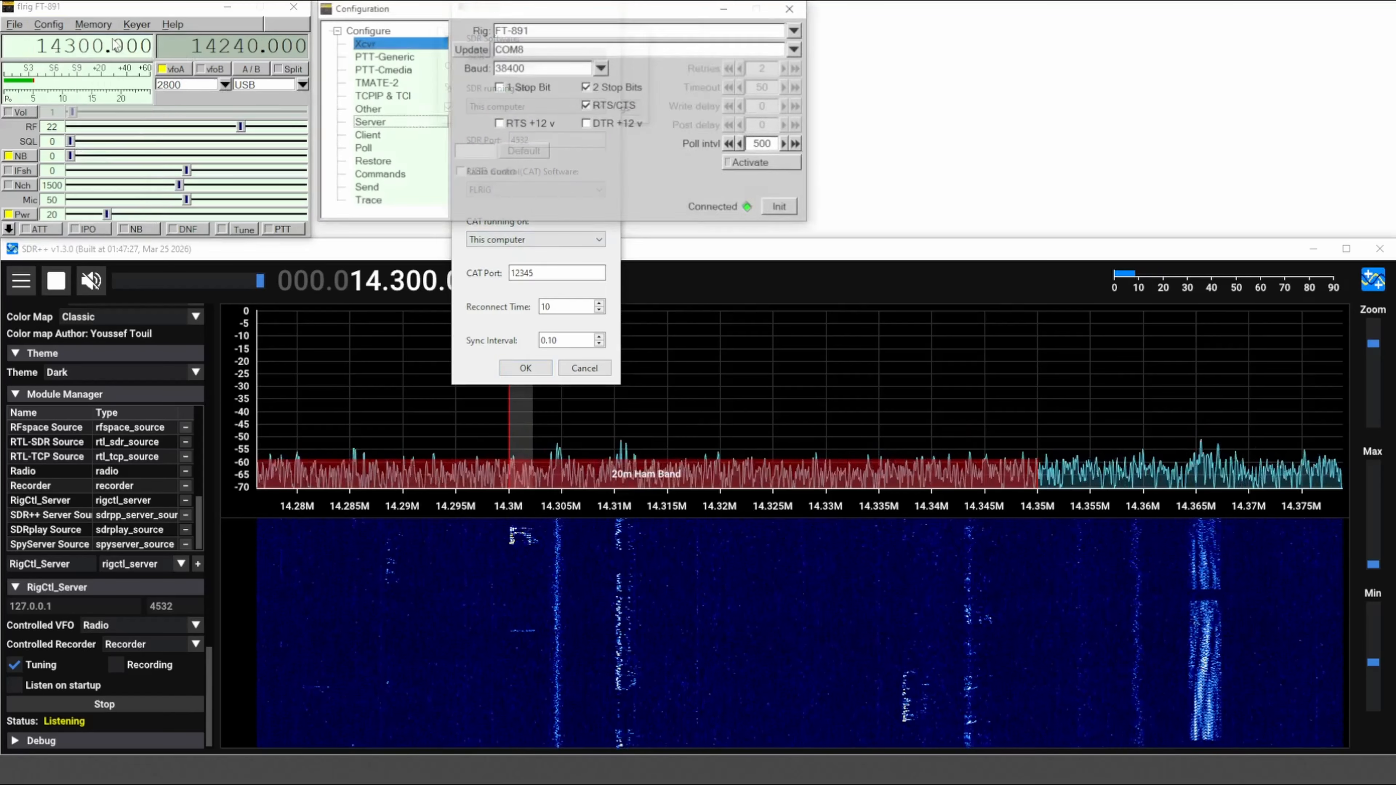
left_click_drag(592, 9, 572, 285)
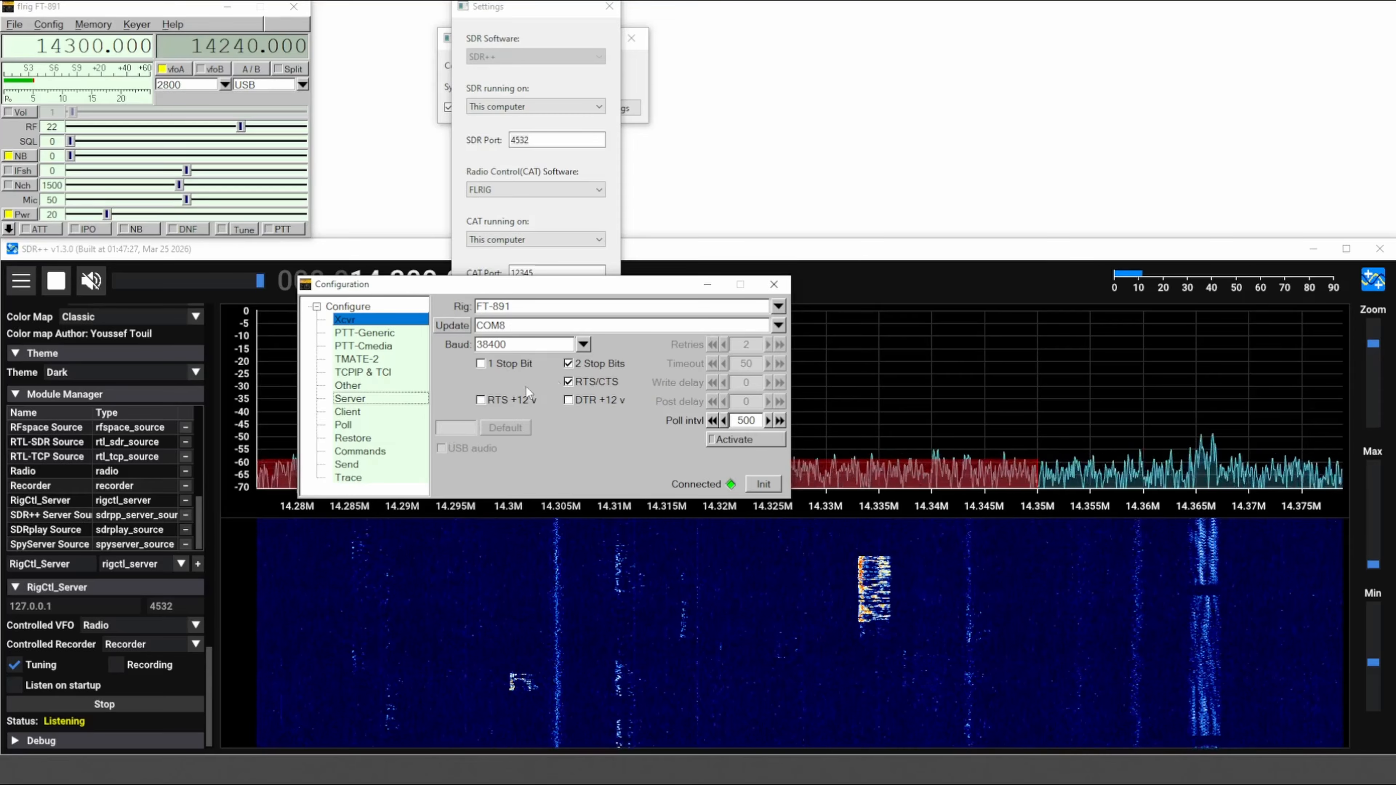
left_click(349, 399)
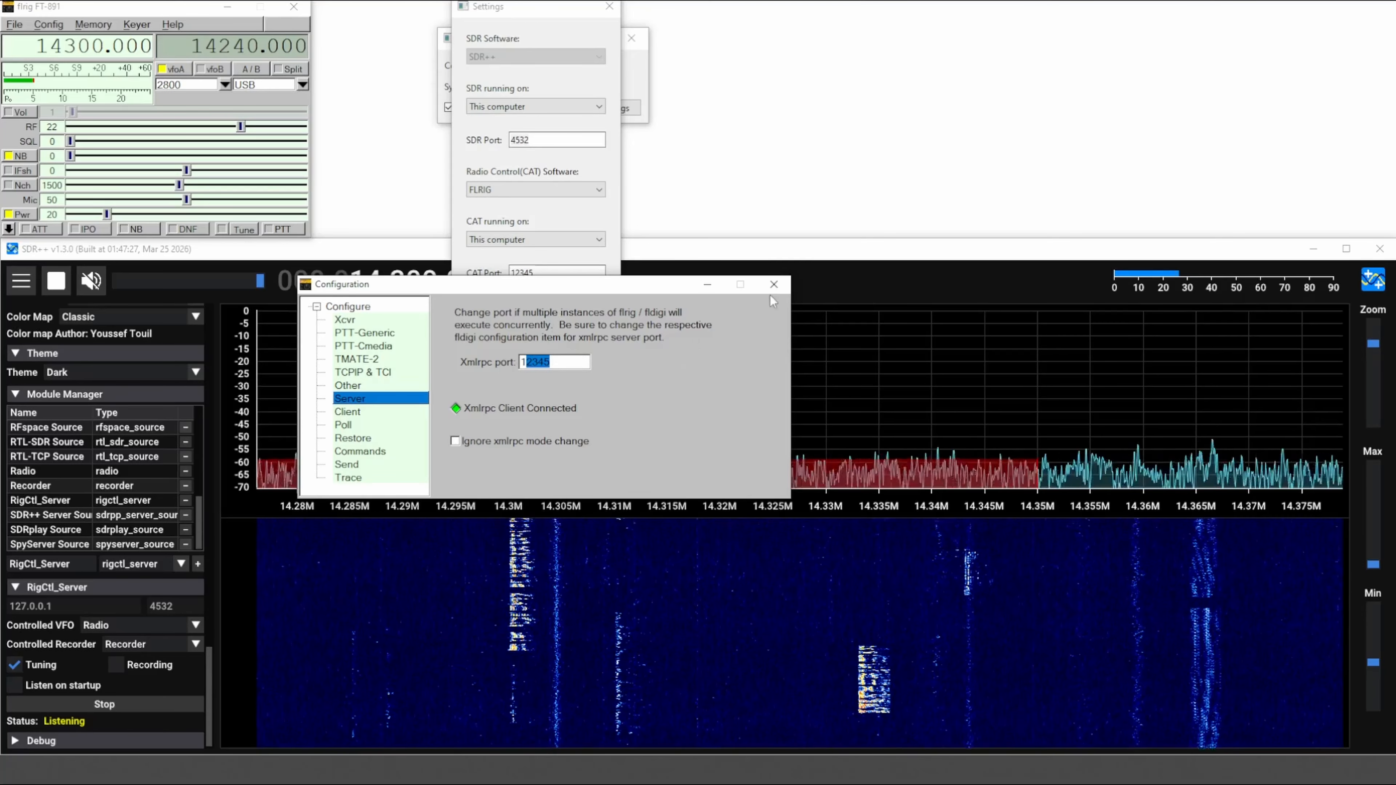
left_click(776, 287)
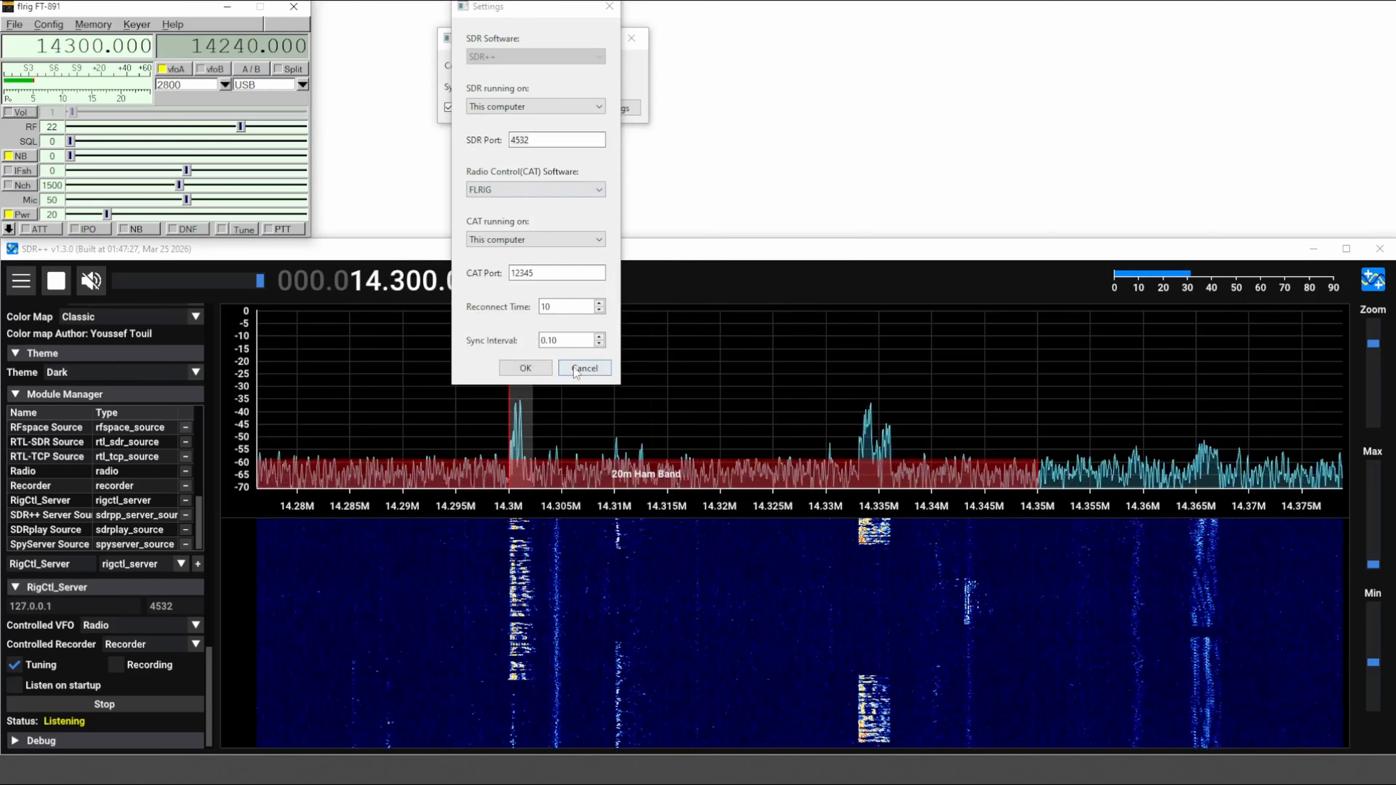
Accept the Cat Relay settings and reconnect it to the radio and SDR software
left_click(526, 367)
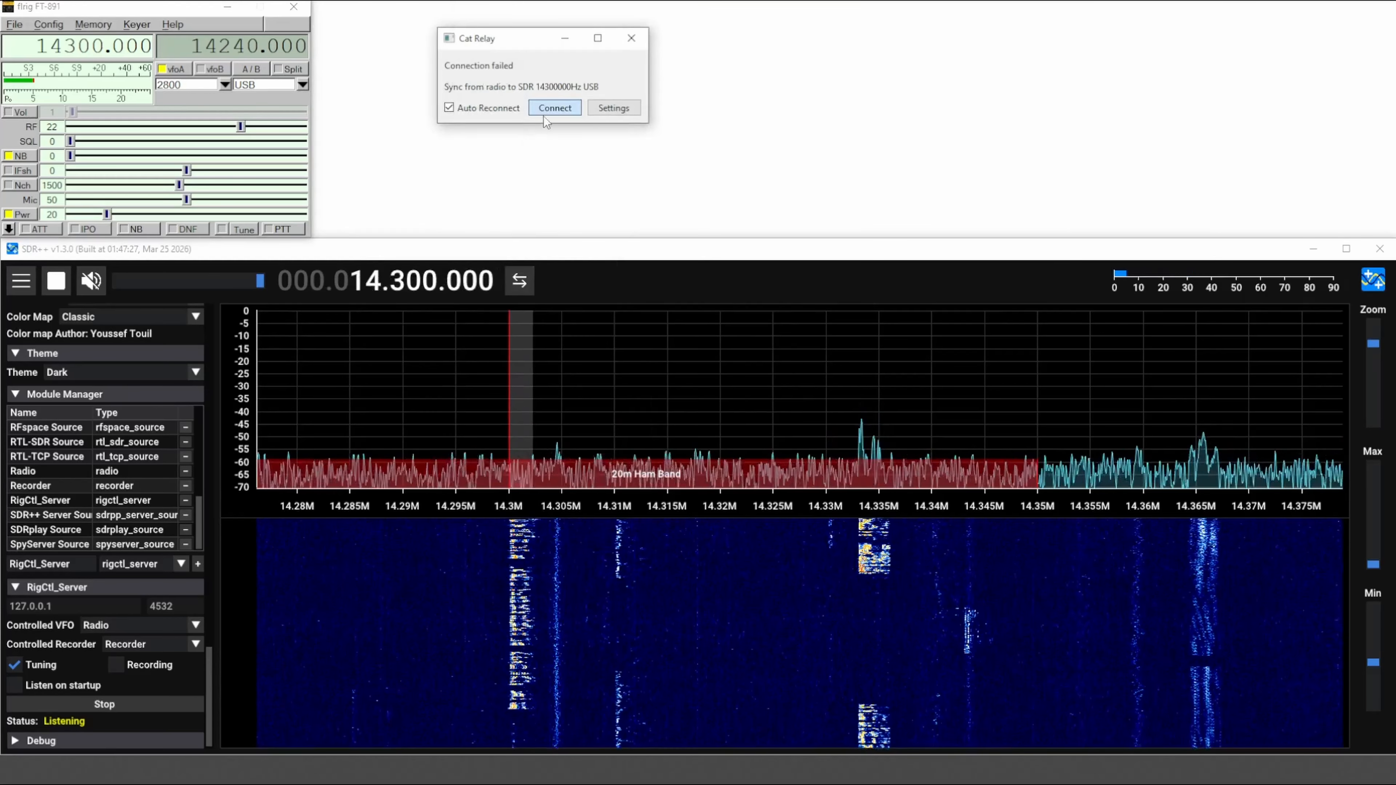
left_click(553, 112)
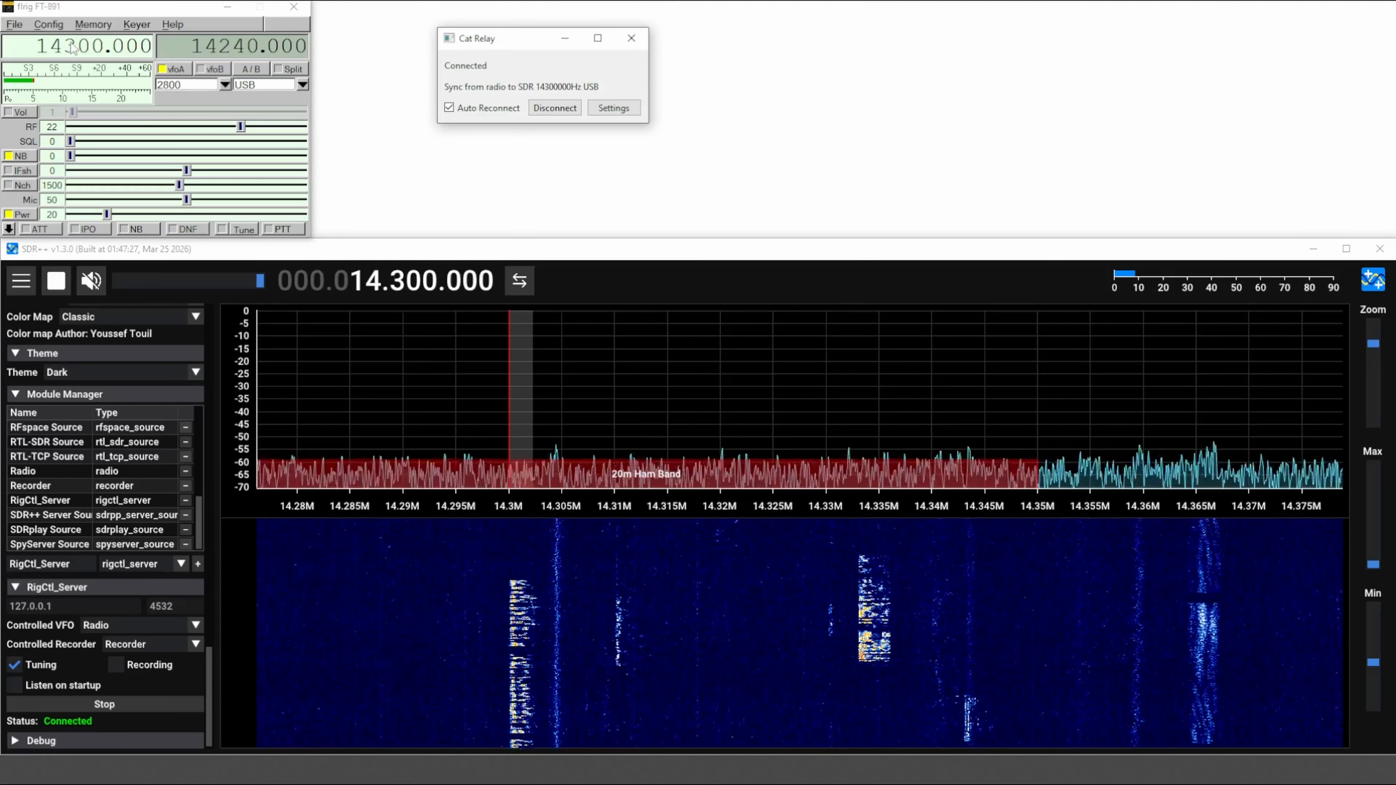
Test the frequency sync by tuning flrig's VFO A up to 14310.000 and 14320.000, and back to 14300.000
scroll(85, 46, "up", 1)
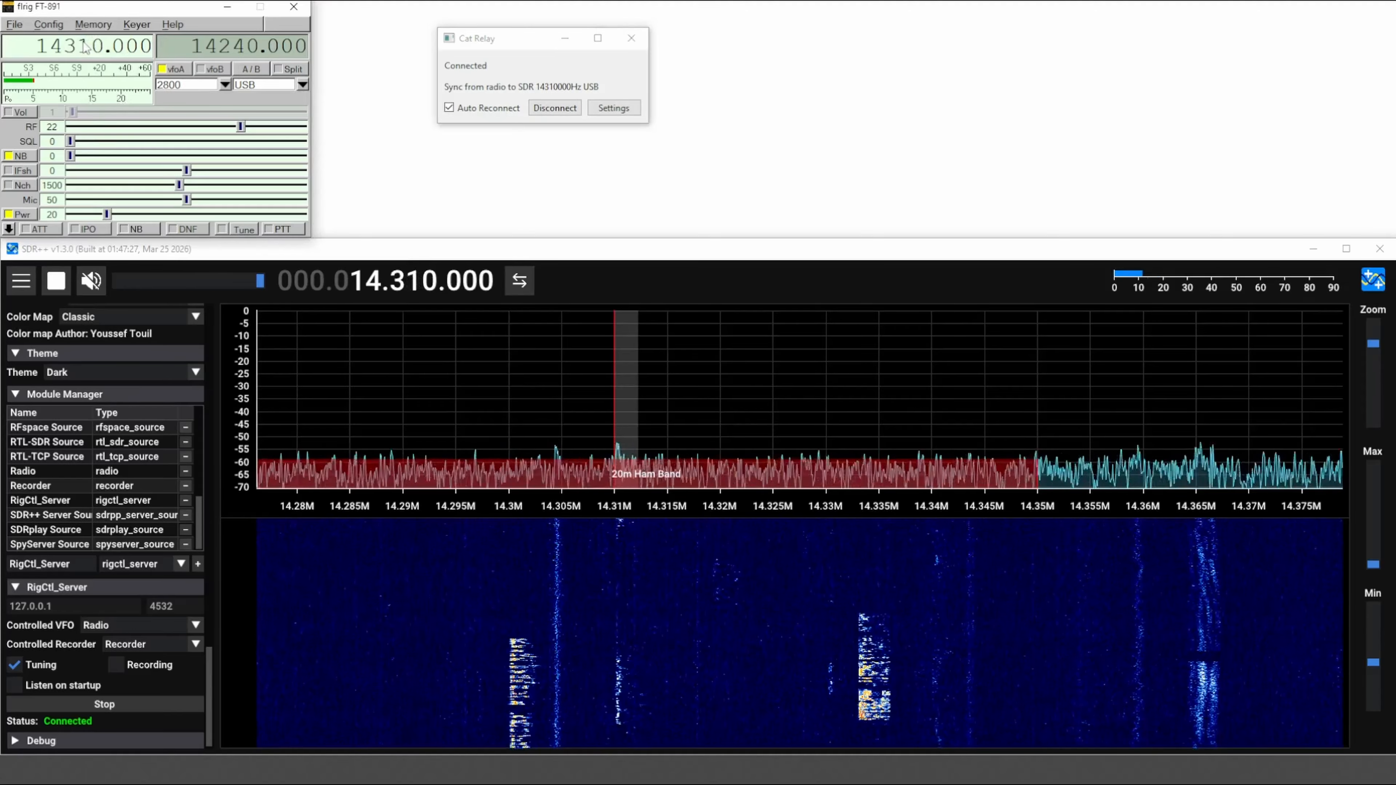
scroll(85, 47, "up", 1)
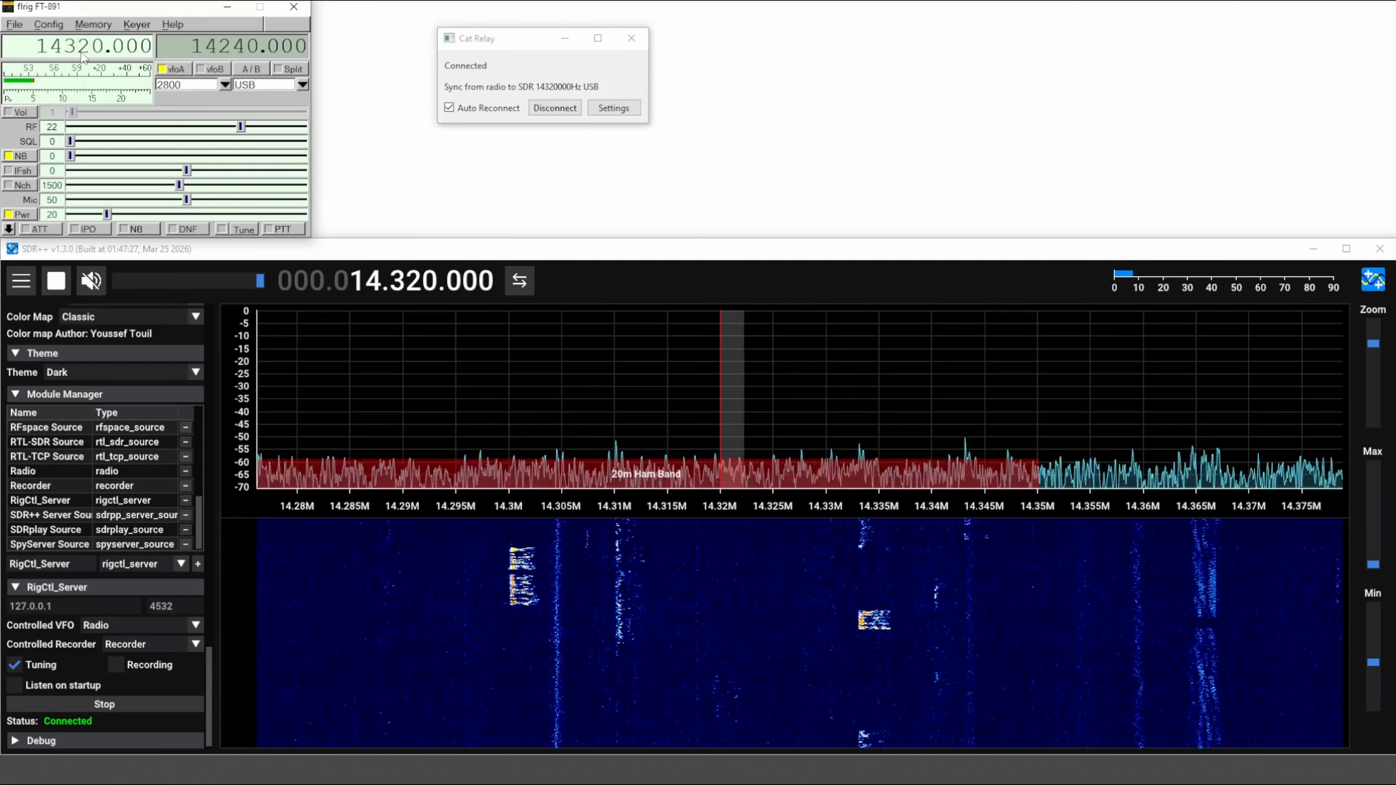
scroll(80, 51, "down", 2)
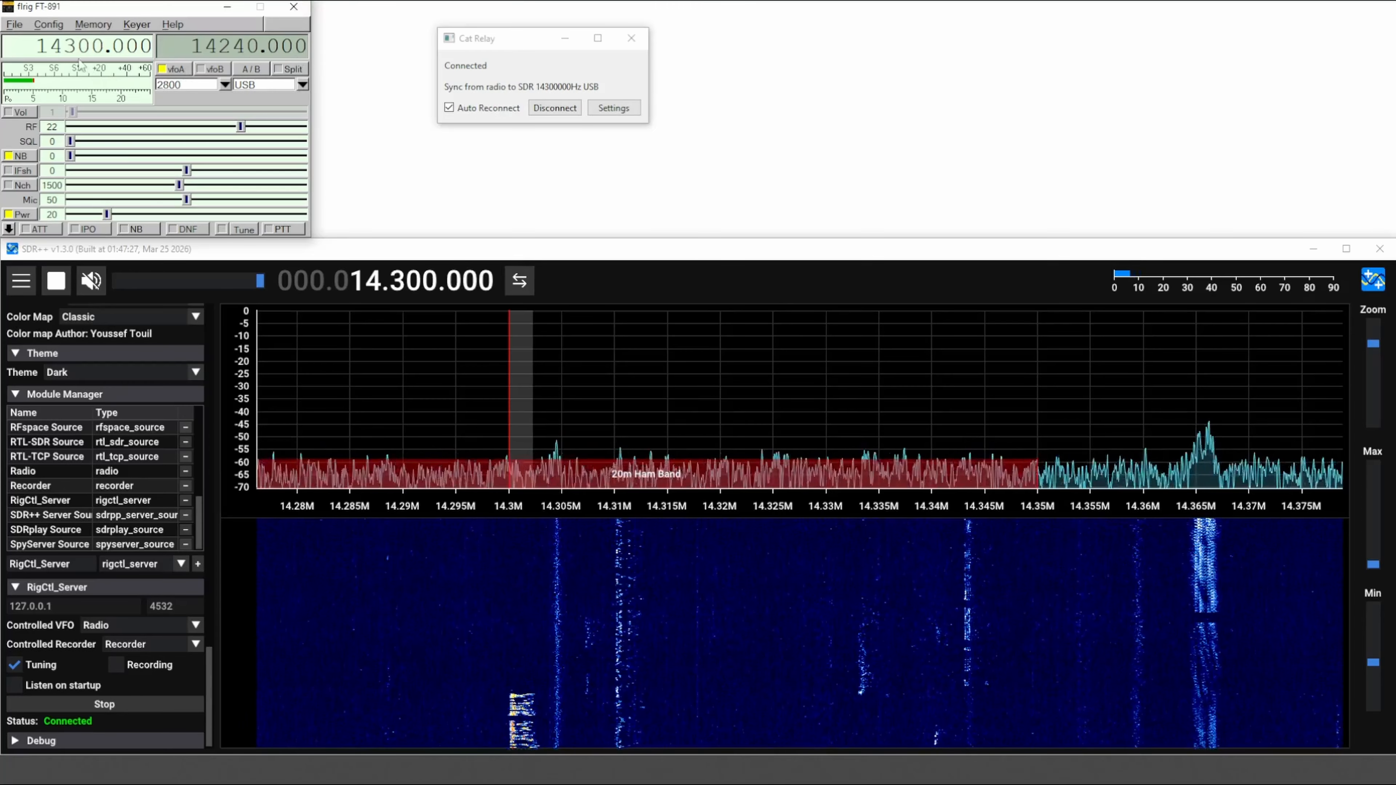
Tune flrig's VFO A to 14074.000 and unmute the SDR++ audio
scroll(72, 54, "down", 1)
left_click(70, 52)
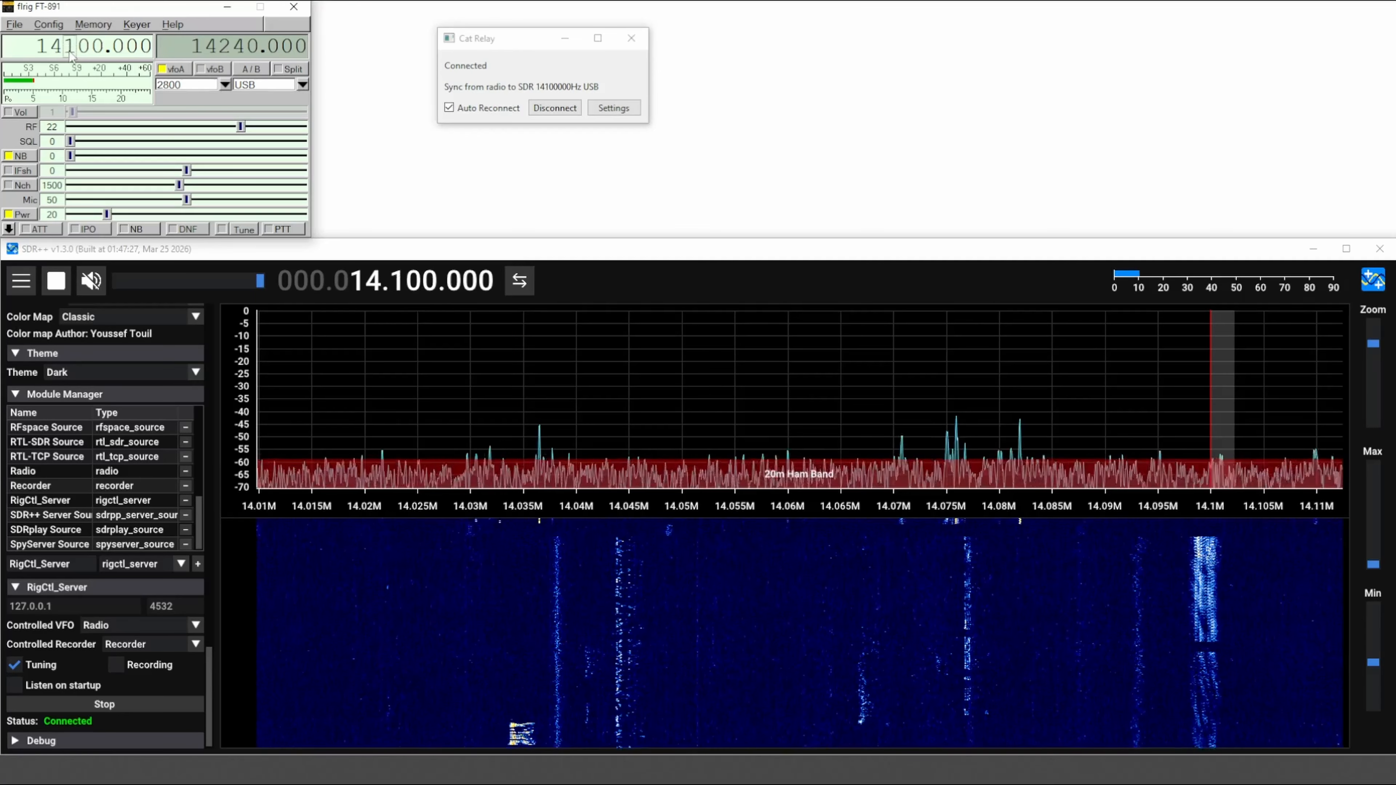
left_click(70, 52)
left_click(85, 41)
left_click(85, 41)
left_click(87, 43)
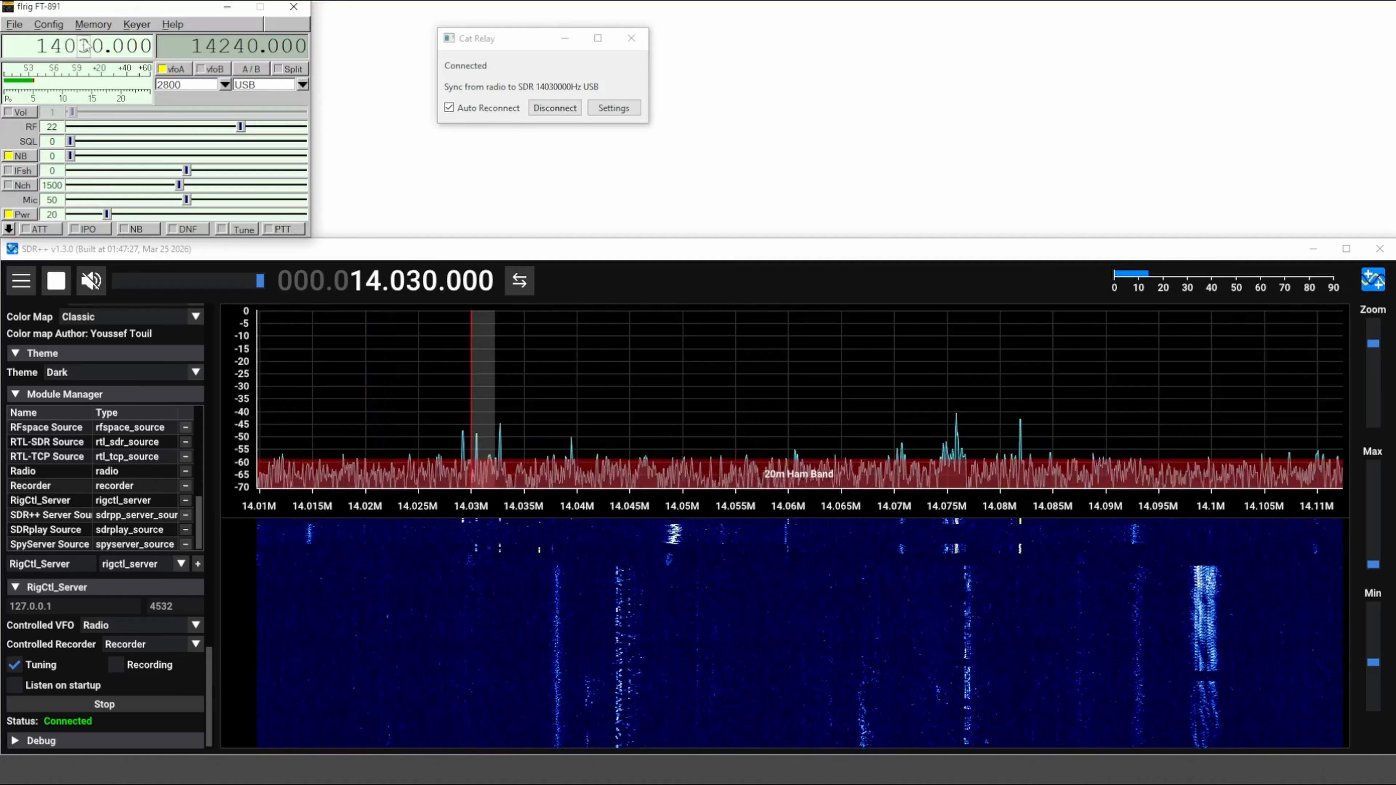
left_click(88, 43)
left_click(89, 44)
left_click(92, 44)
left_click(91, 44)
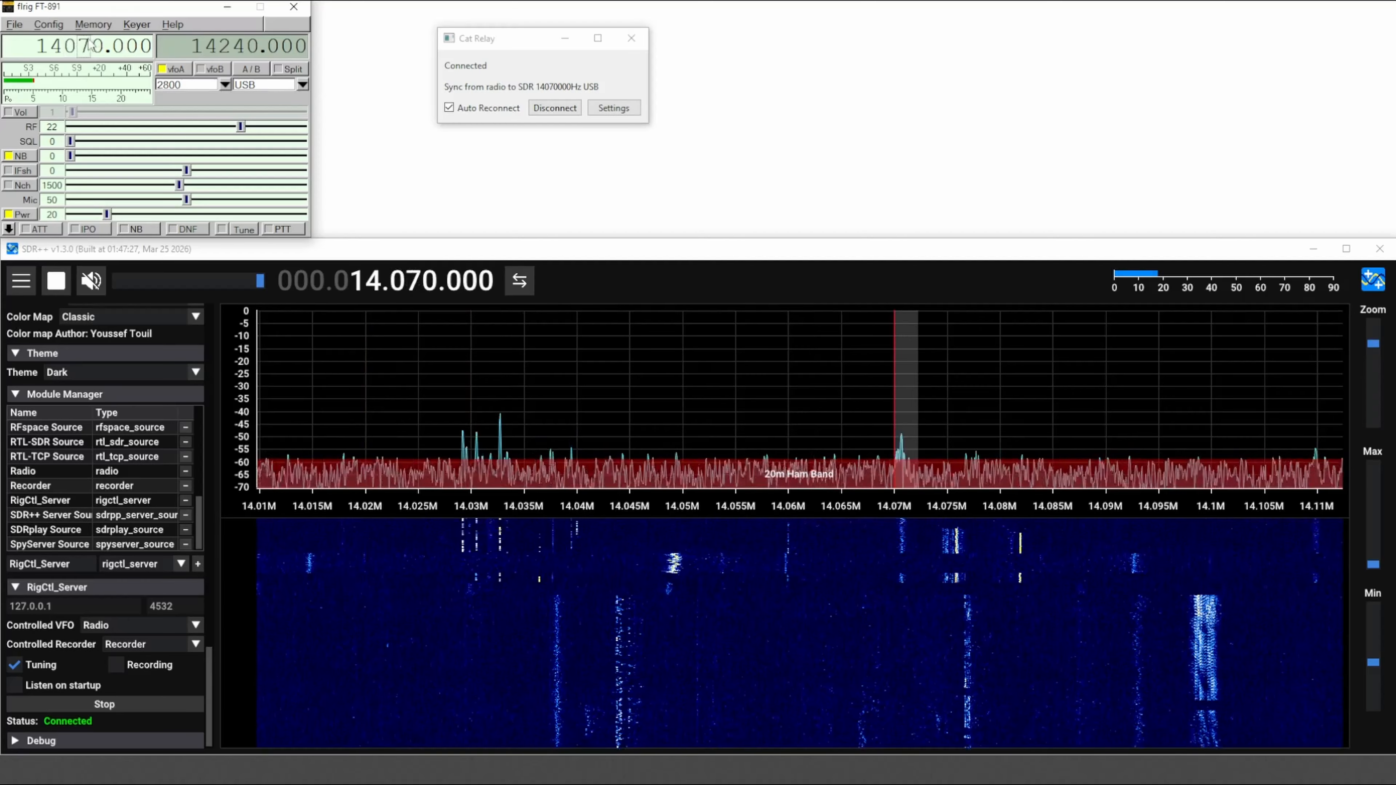
left_click(101, 45)
left_click(103, 45)
left_click(104, 45)
left_click(104, 45)
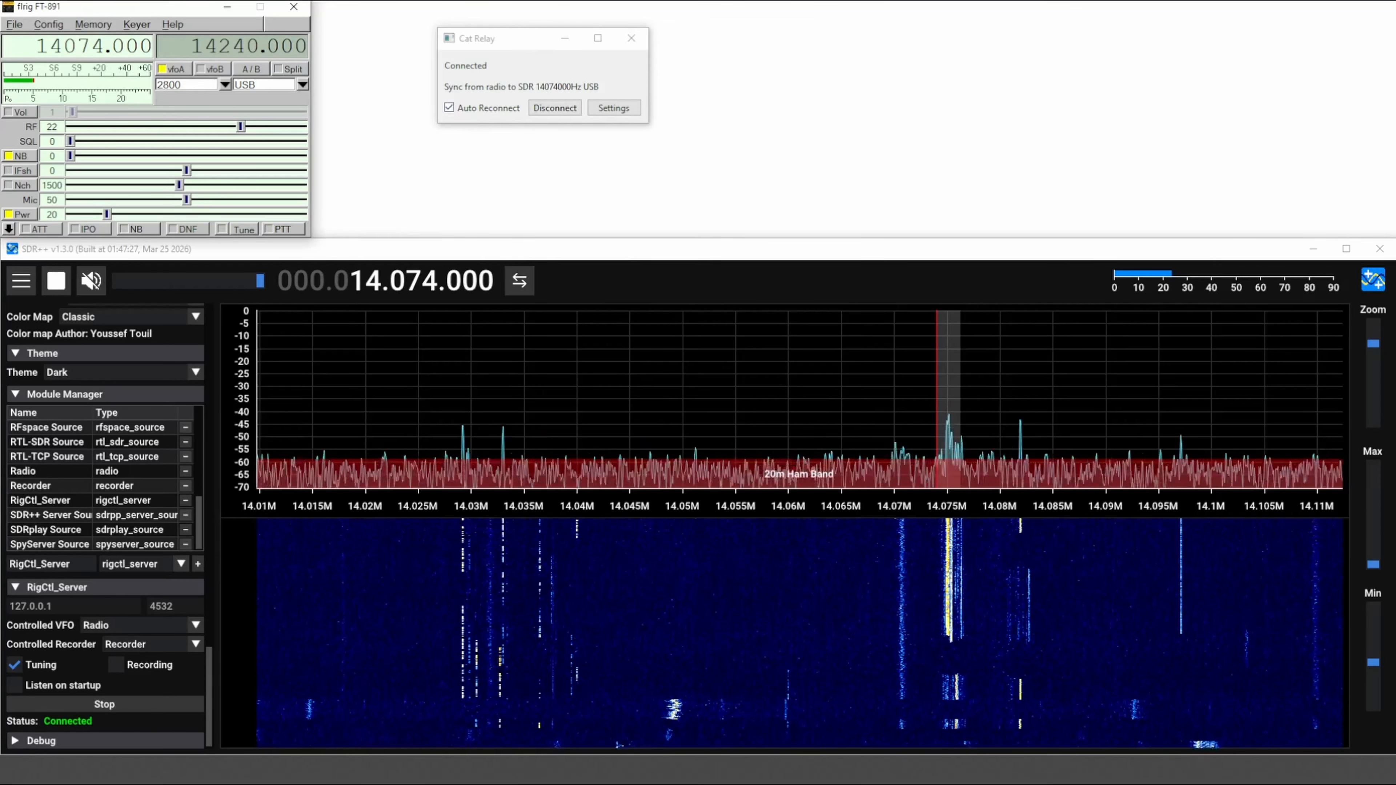
left_click(95, 287)
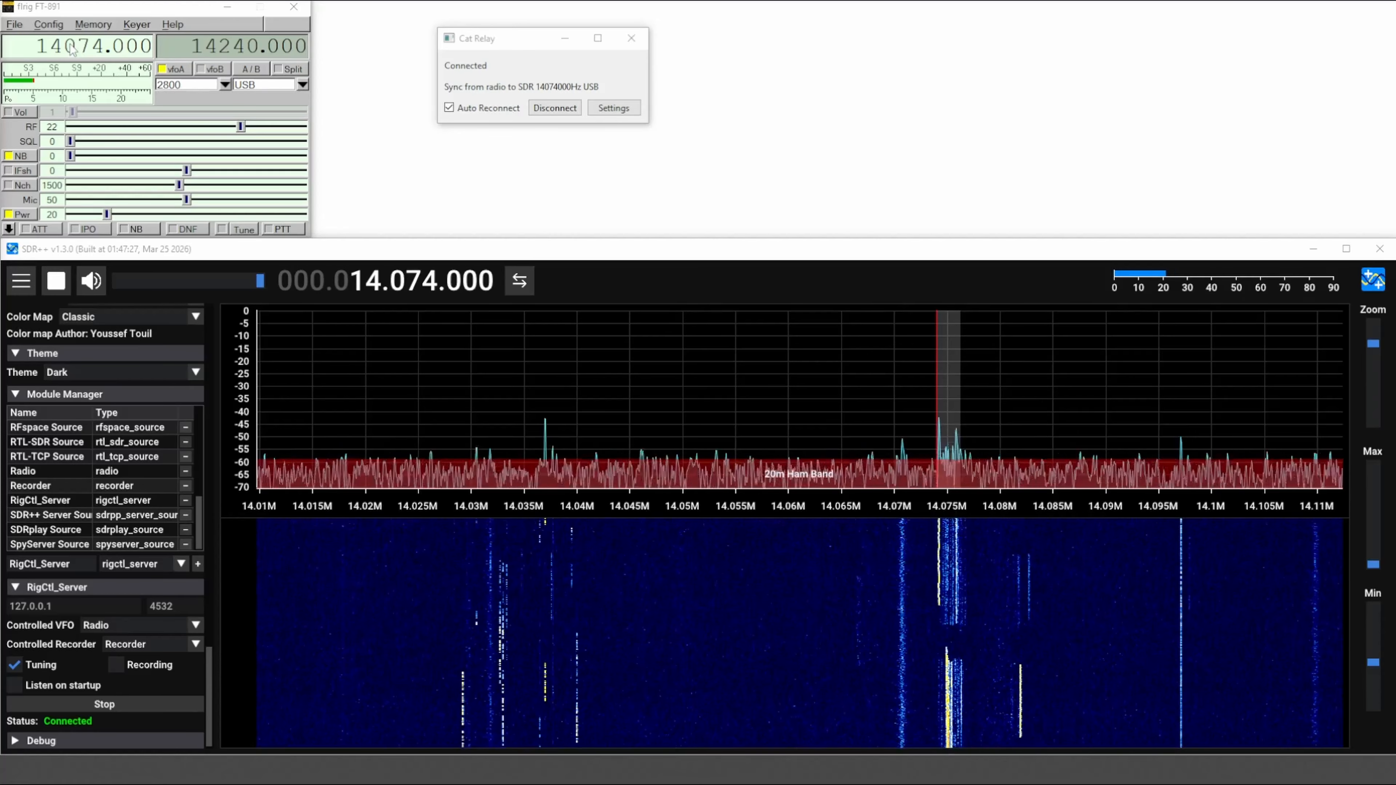
Tune flrig's VFO A to 14235.000 to listen to the voice signals in that part of the 20m band
scroll(72, 49, "up", 2)
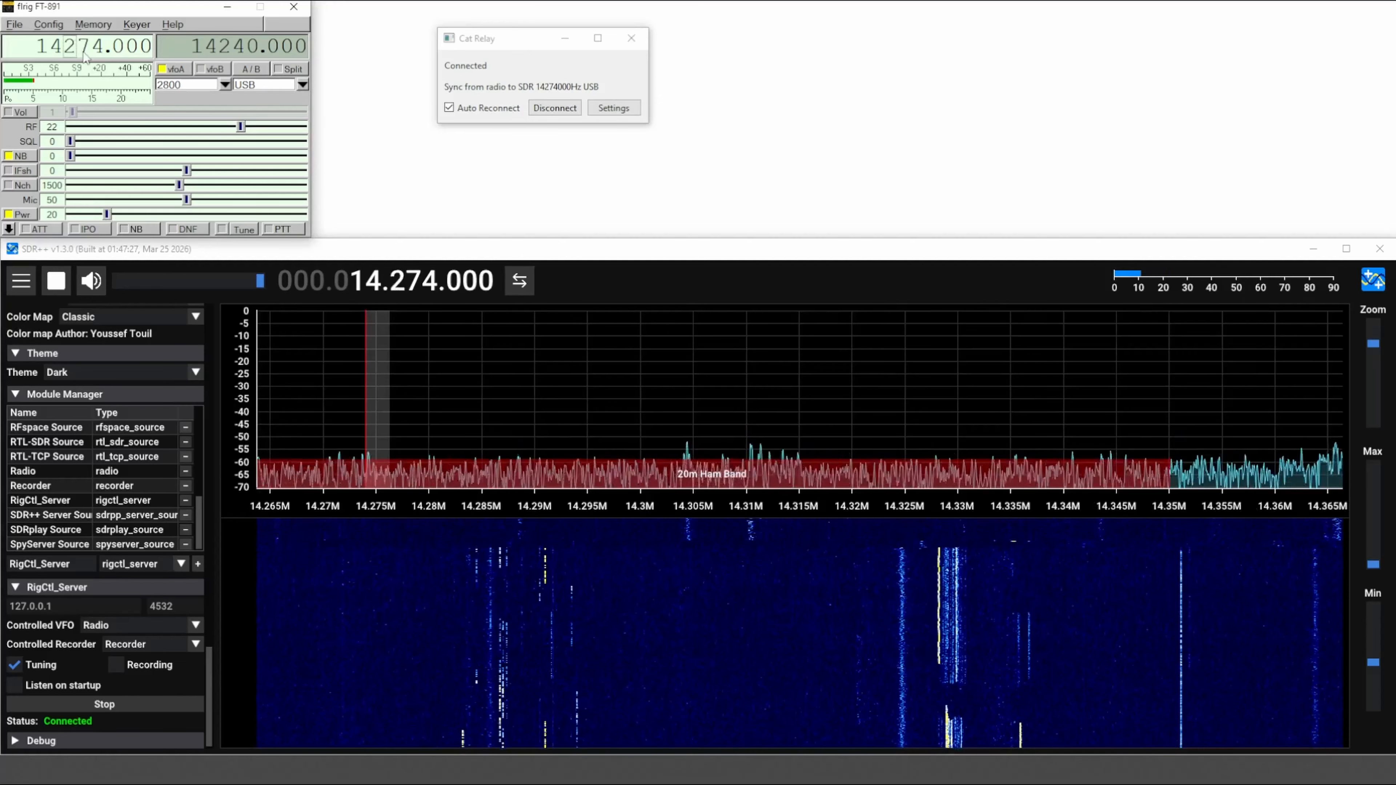
scroll(85, 55, "down", 5)
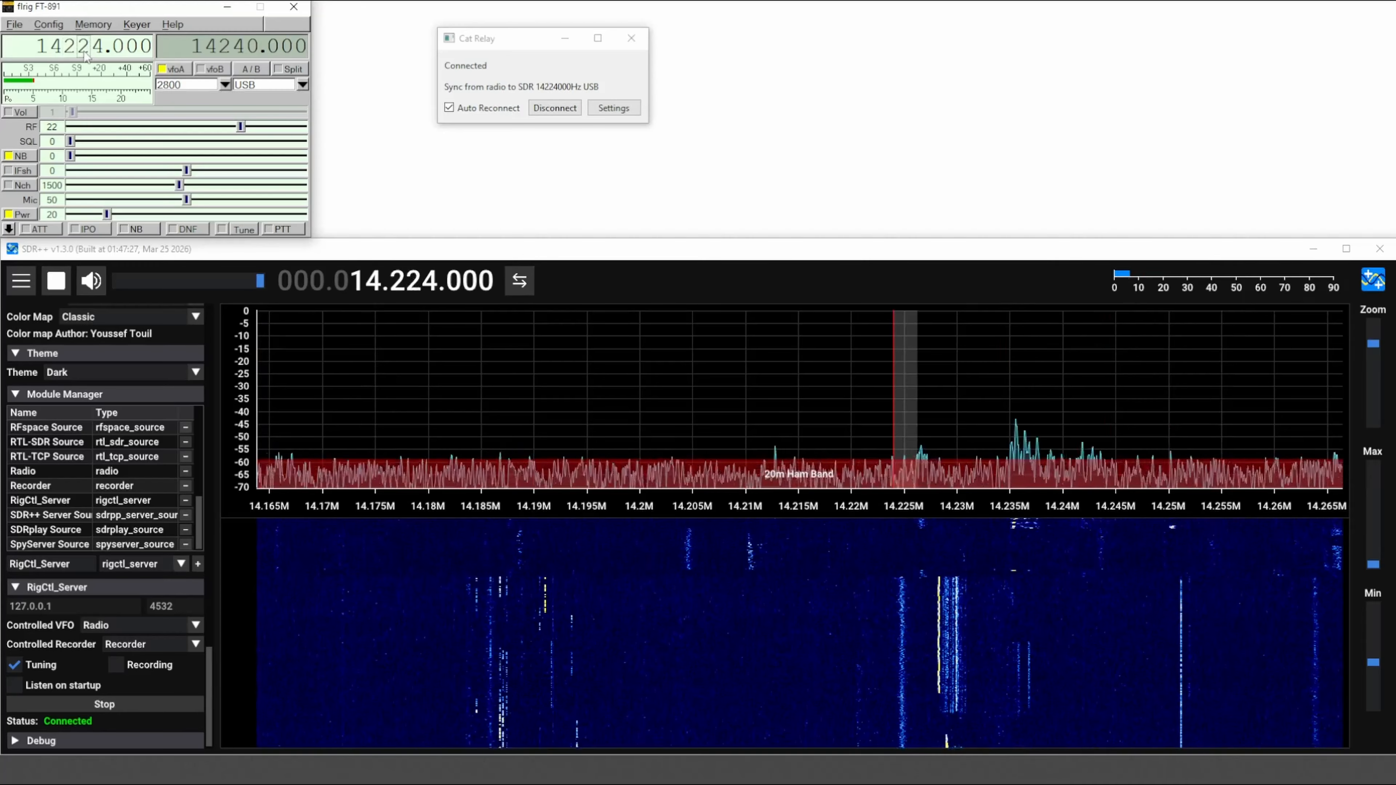
scroll(85, 55, "up", 1)
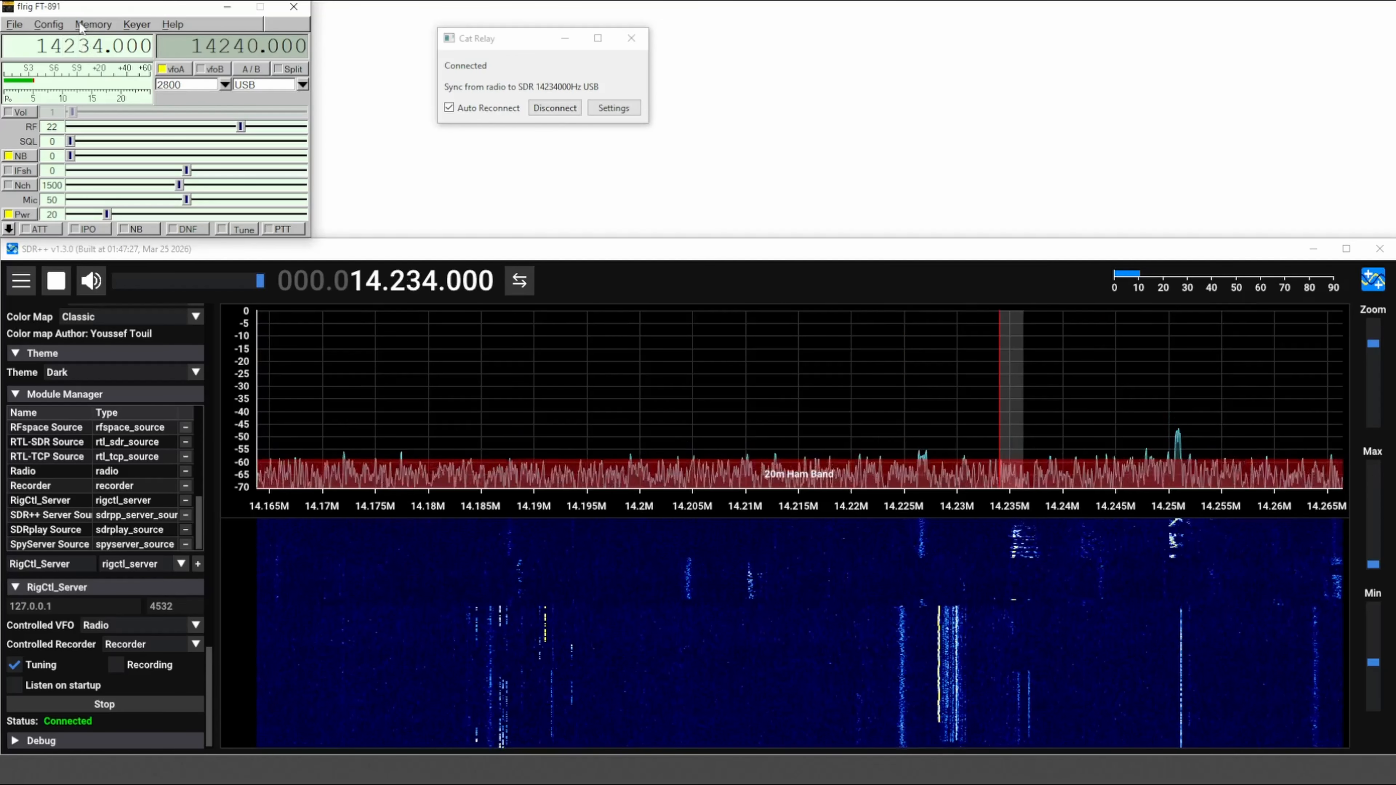
scroll(99, 48, "up", 2)
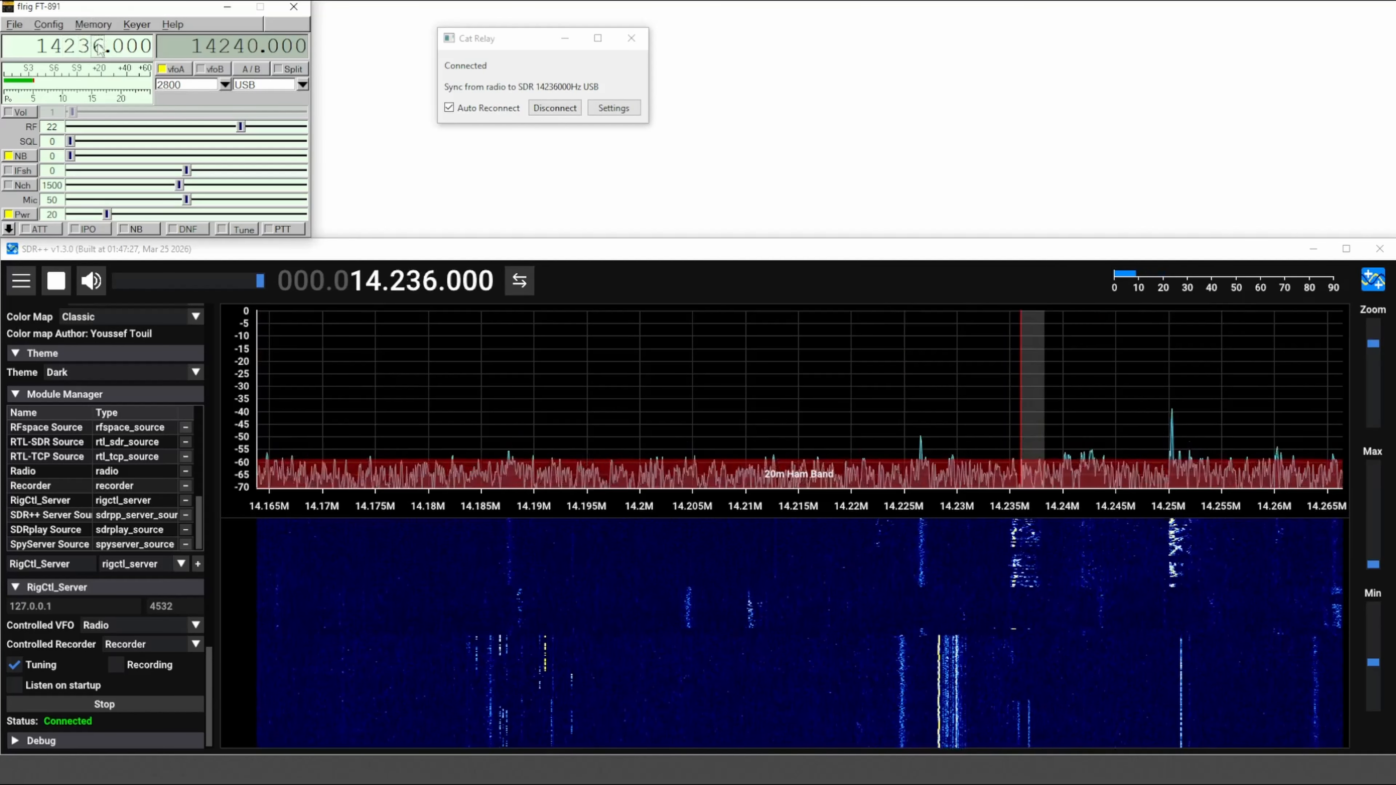
scroll(99, 48, "down", 1)
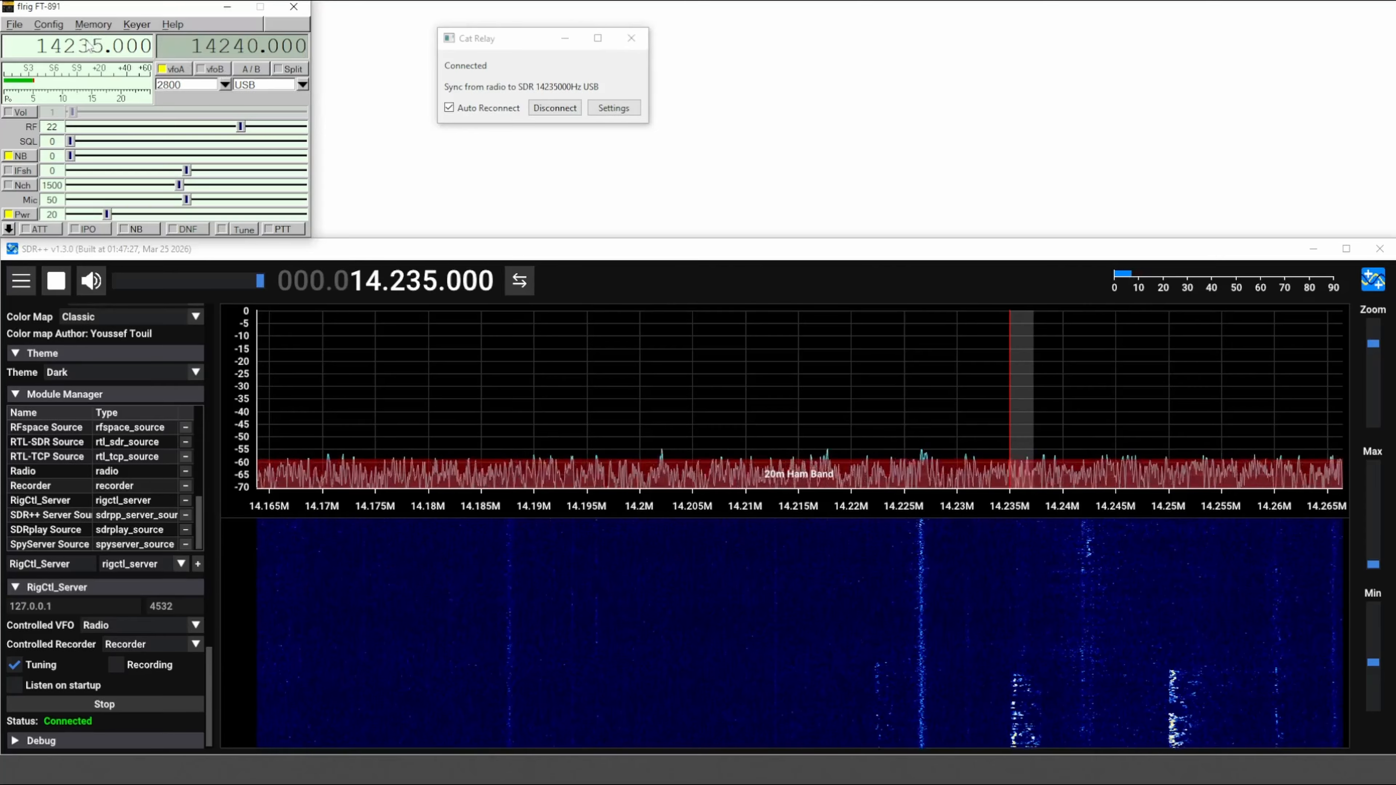
Tune flrig's VFO A up to 14300.000
scroll(88, 46, "up", 5)
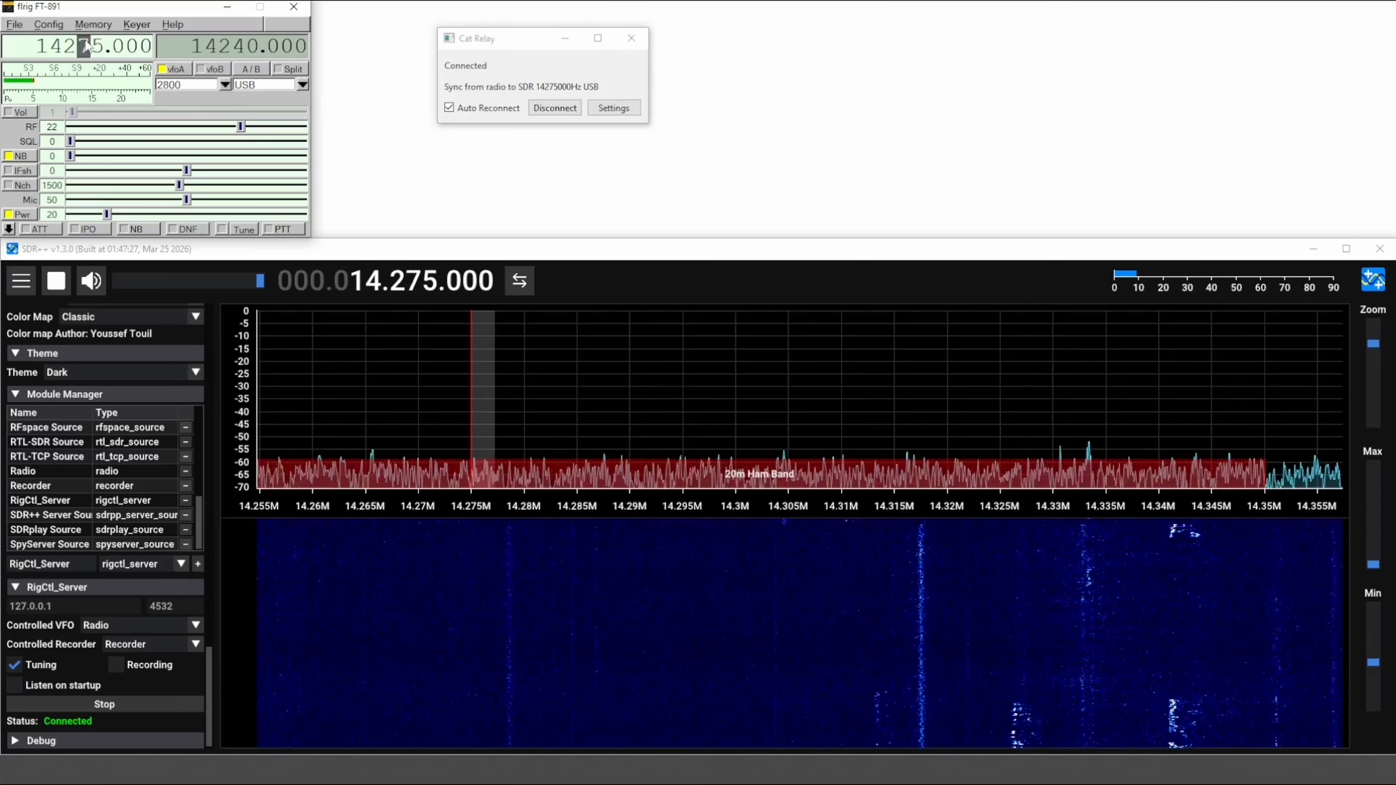
scroll(88, 47, "up", 1)
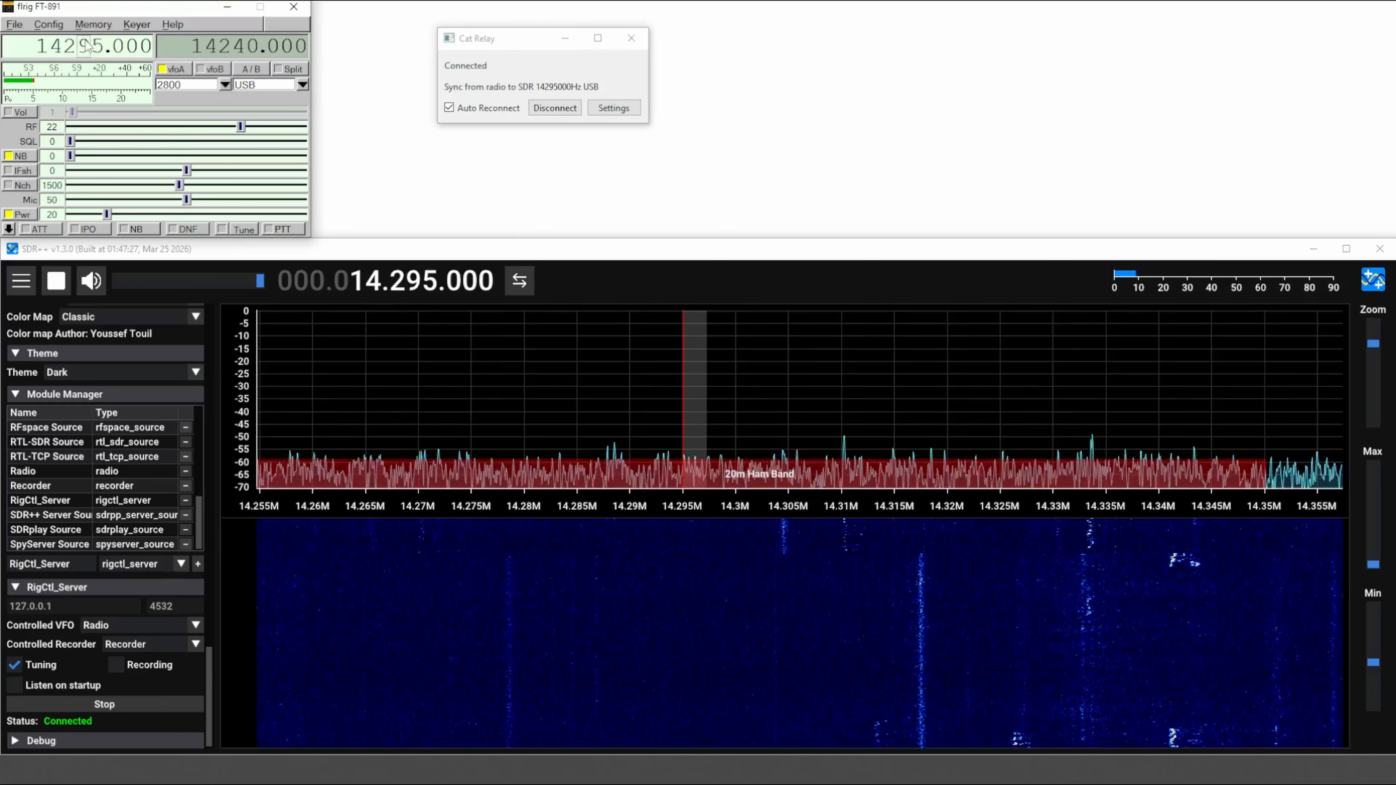
scroll(98, 47, "up", 4)
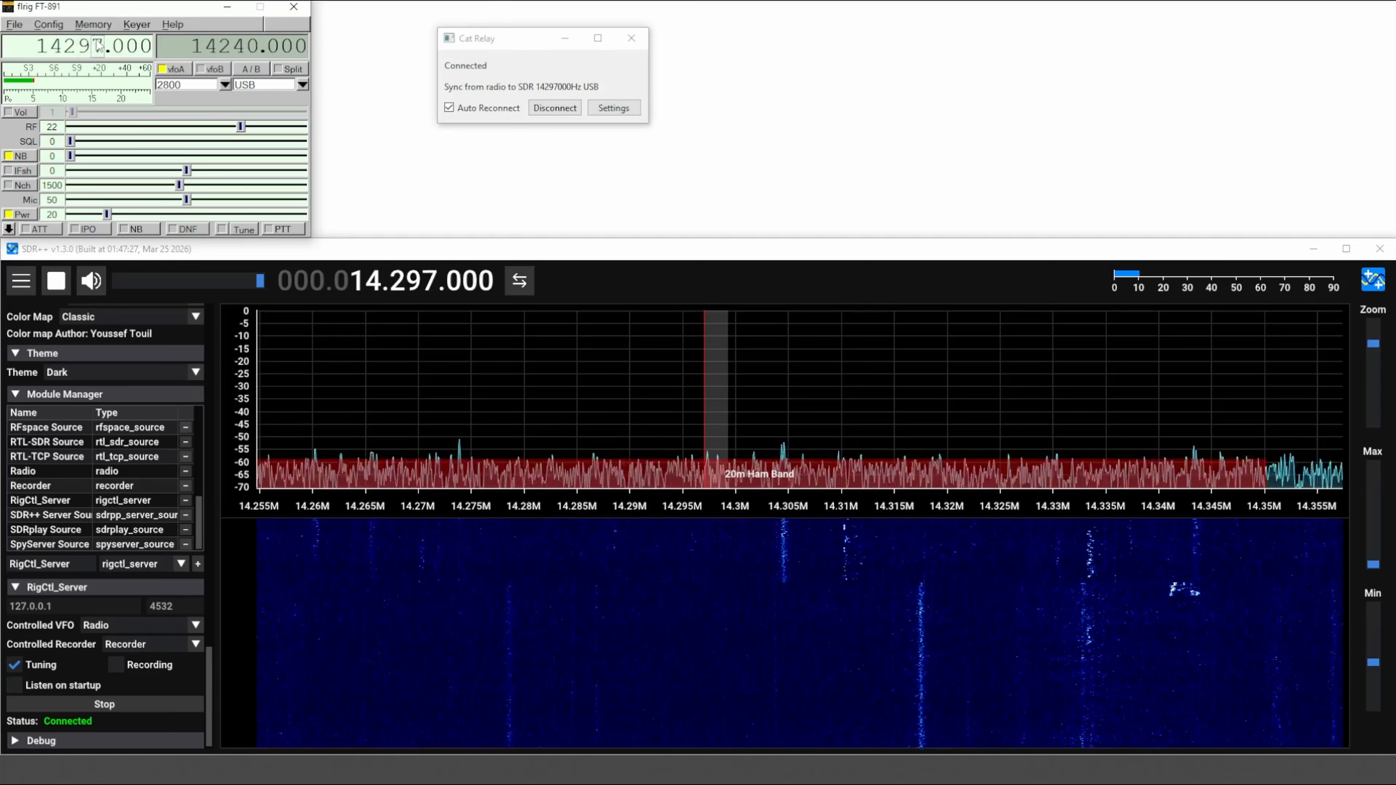
scroll(98, 47, "up", 1)
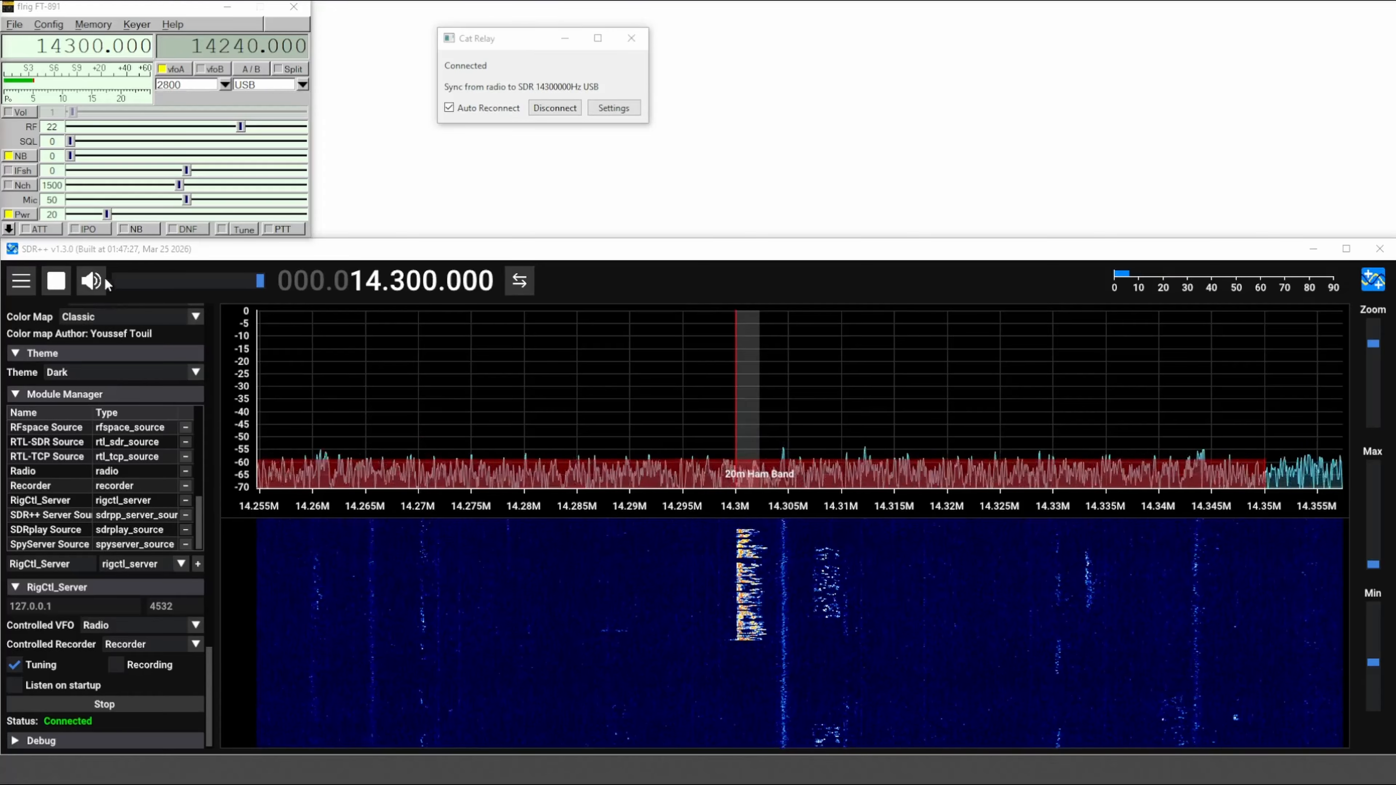
Mute the SDR++ audio, enable the radio's volume control in flrig, and set the volume to 50
left_click(91, 281)
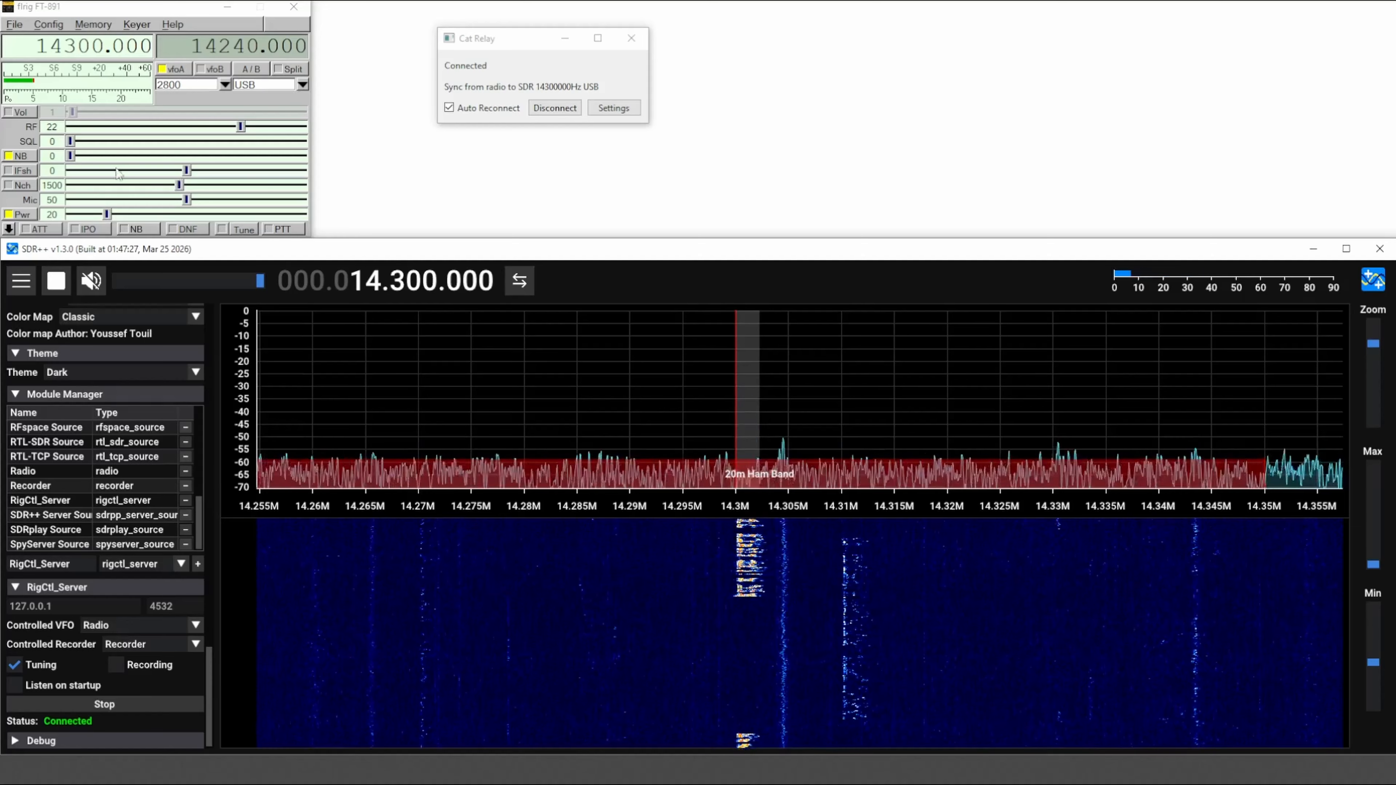
left_click(23, 114)
left_click_drag(80, 117, 162, 122)
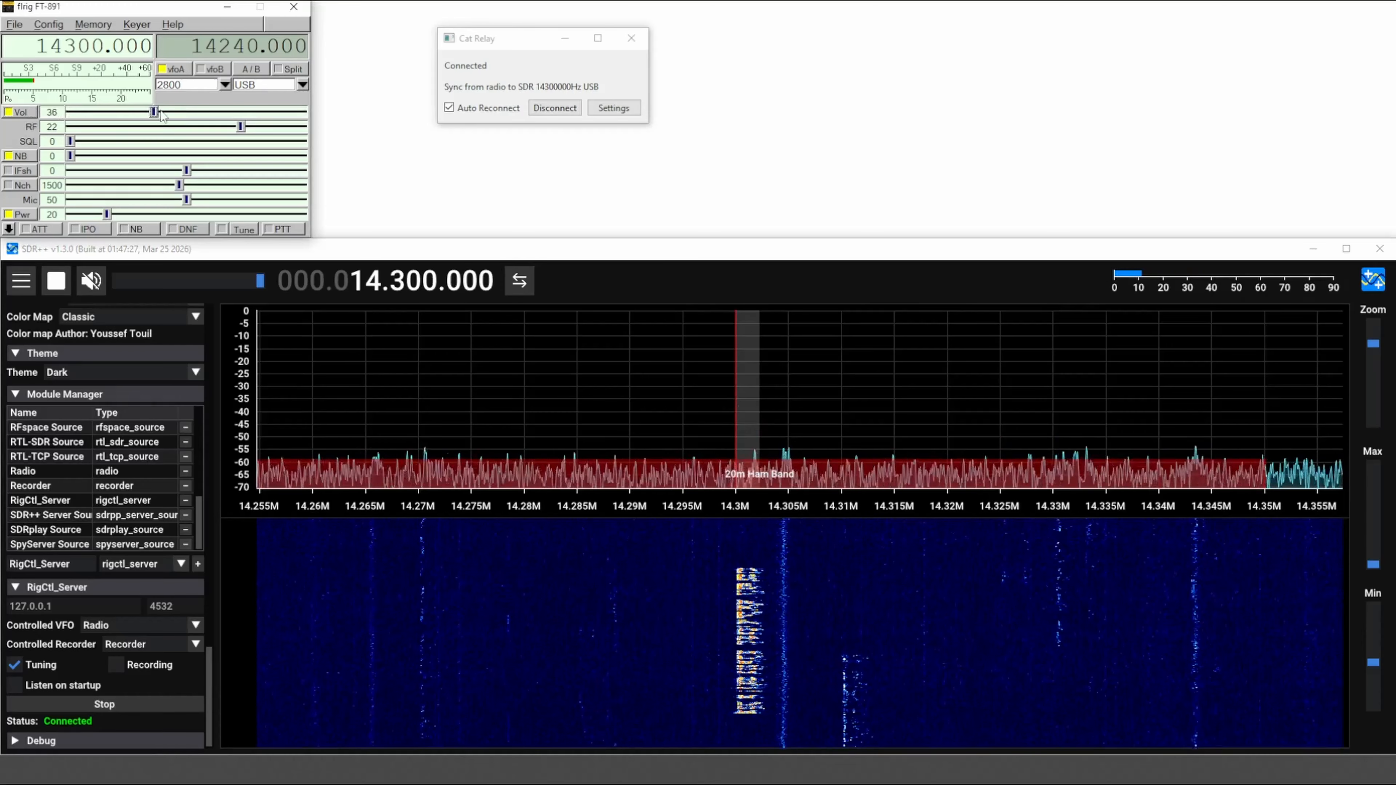
left_click_drag(161, 115, 190, 118)
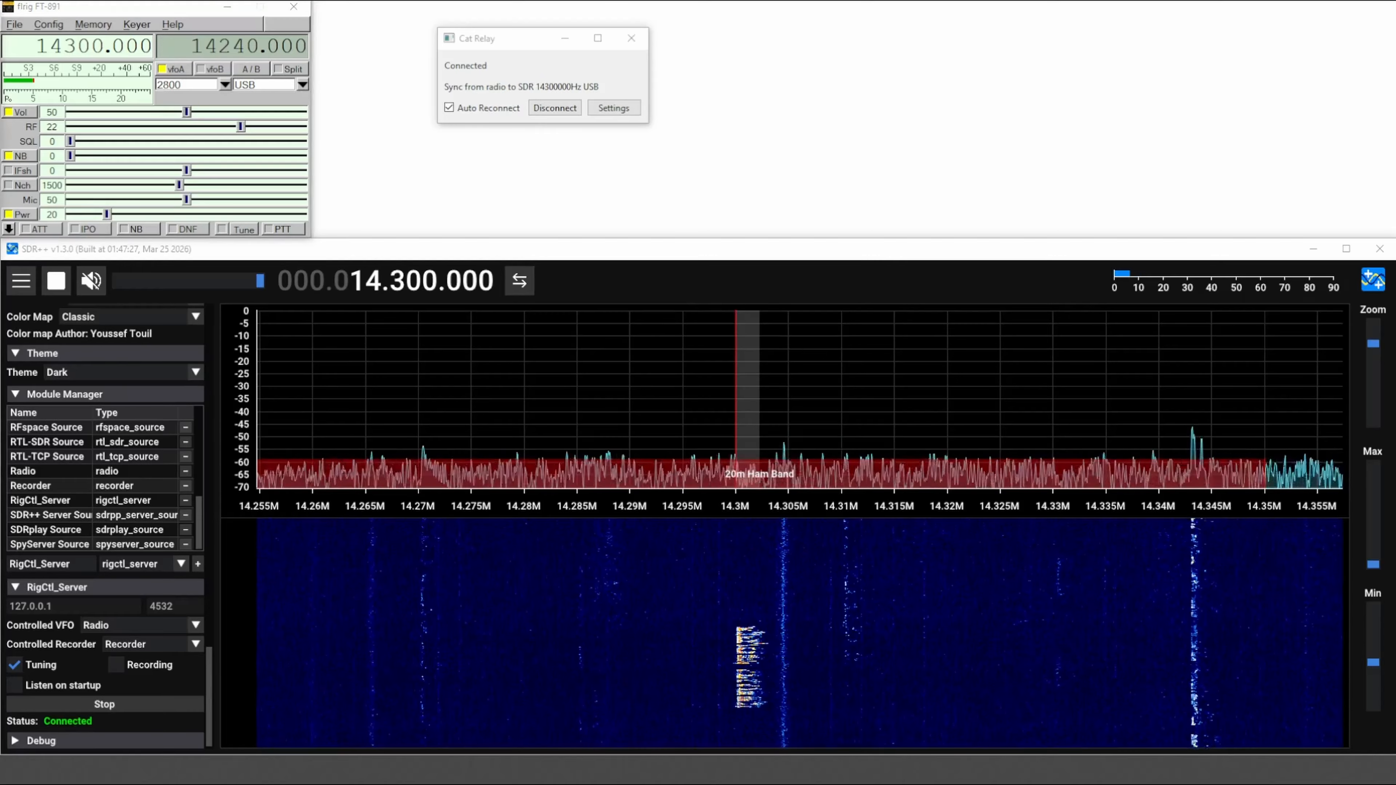
Unmute the SDR++ audio and disable the radio's volume control in flrig
left_click(91, 280)
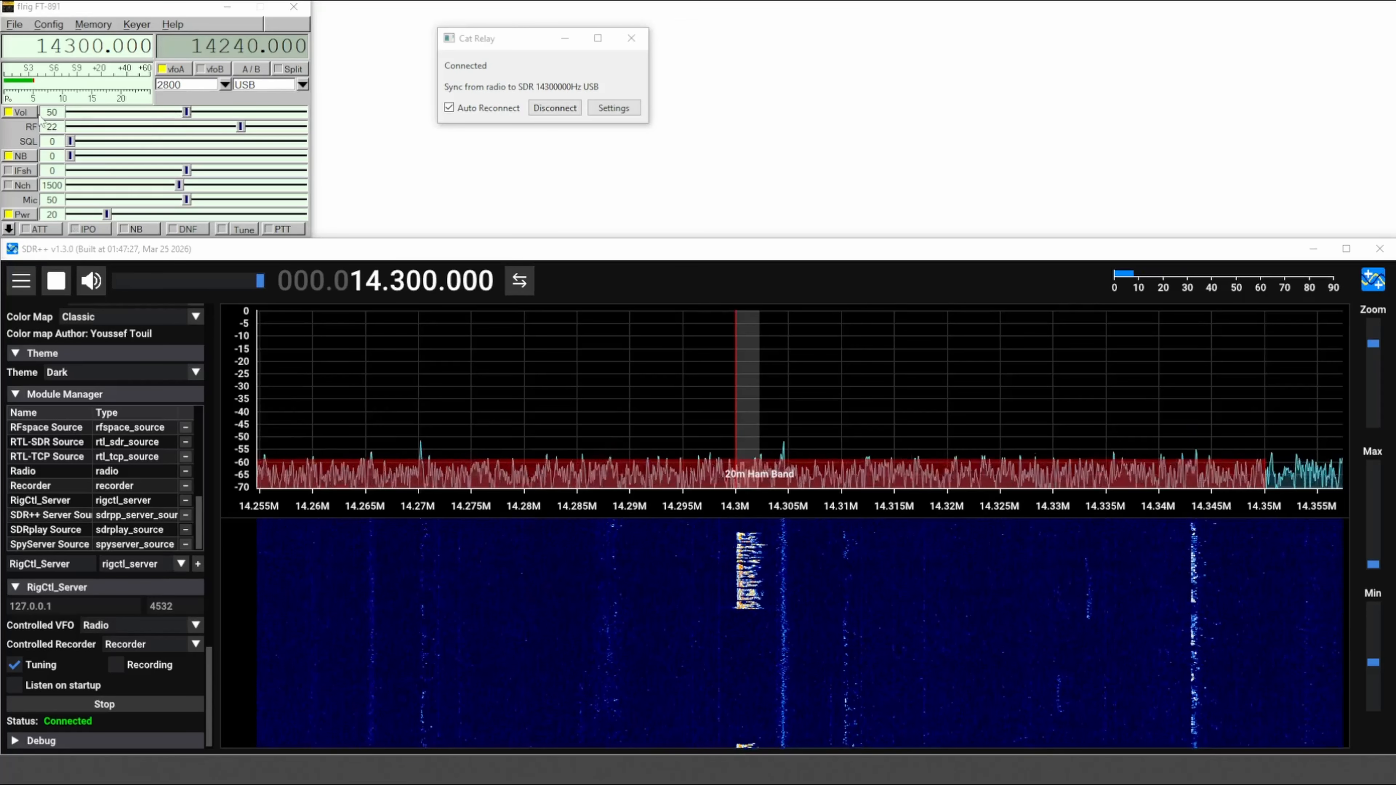
left_click(22, 114)
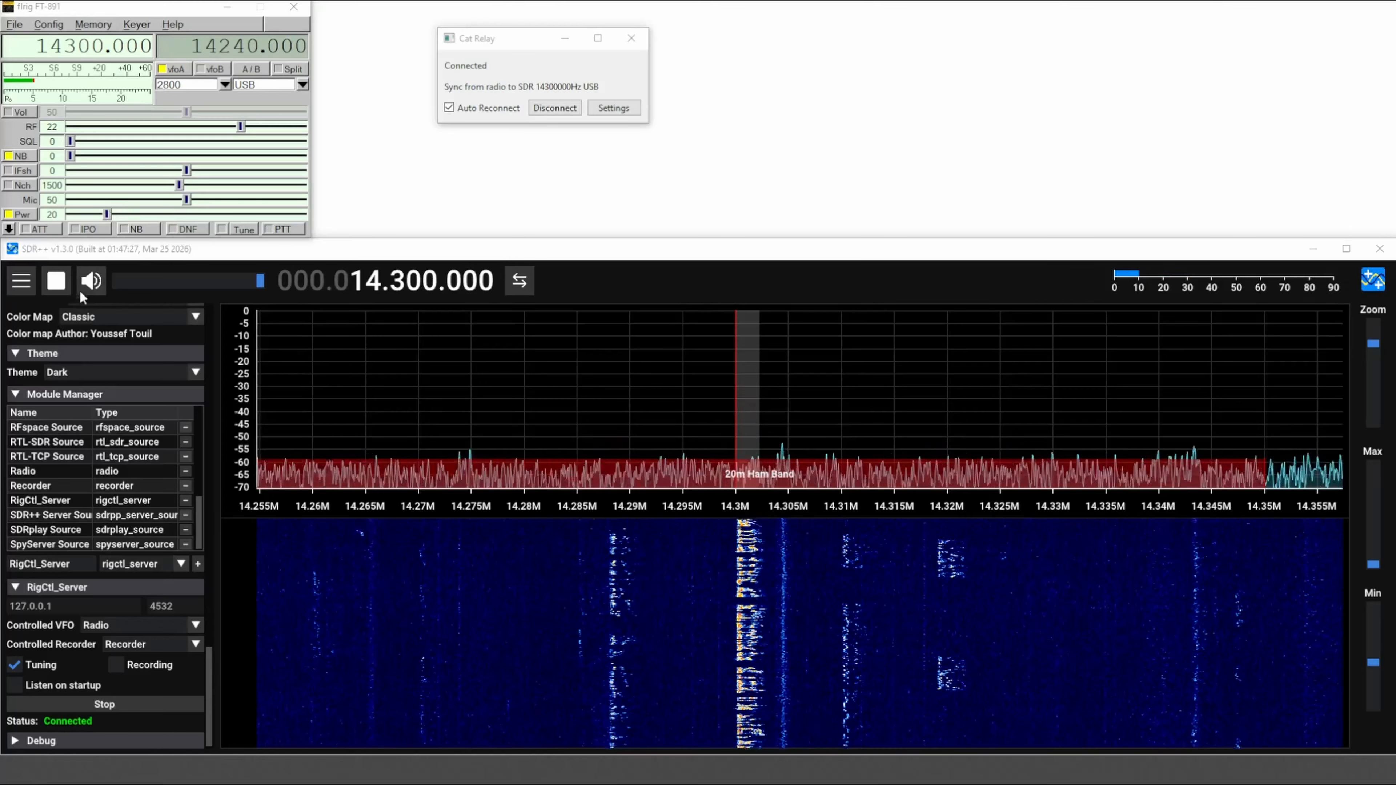
Mute the SDR++ audio, tune the radio to 14200.000 from fldigi, and minimize fldigi
left_click(90, 281)
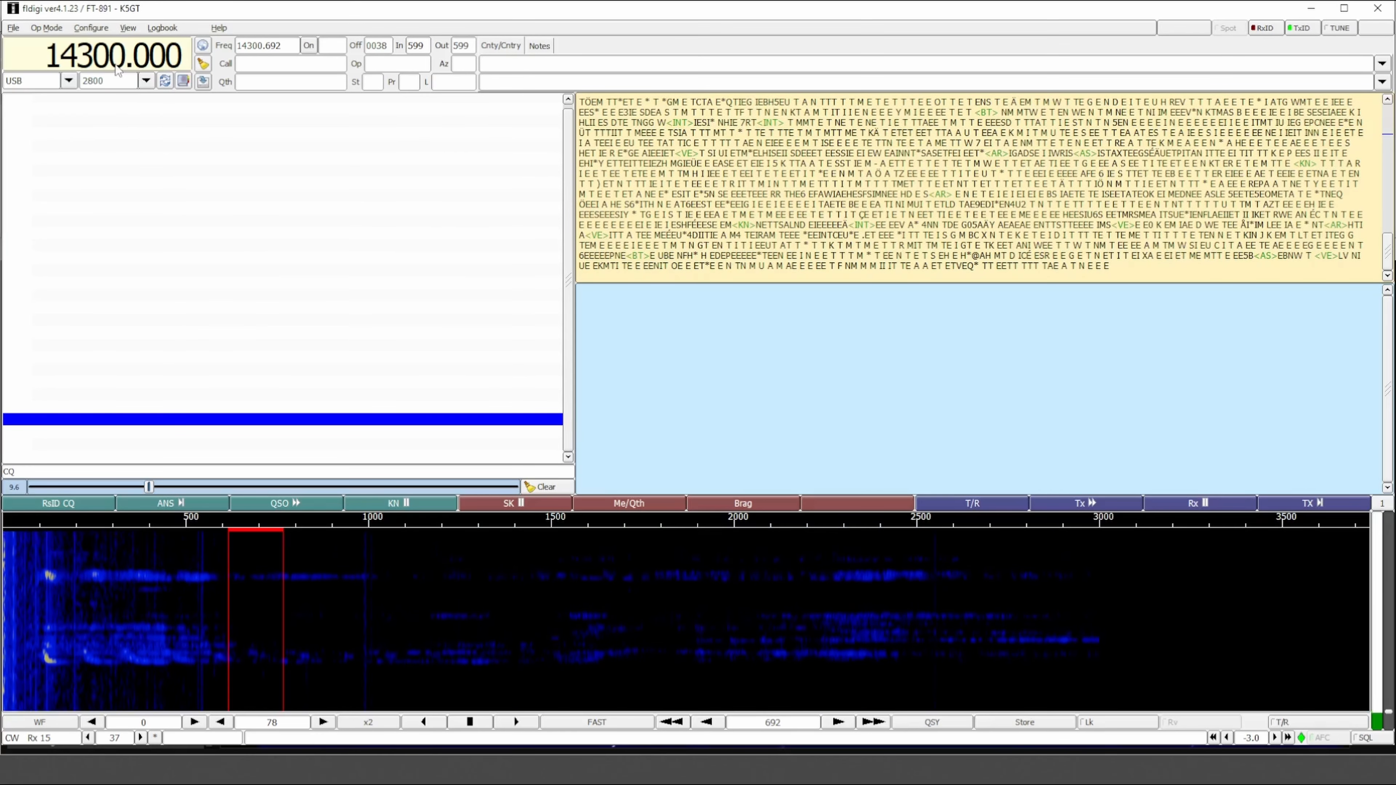
left_click(85, 62)
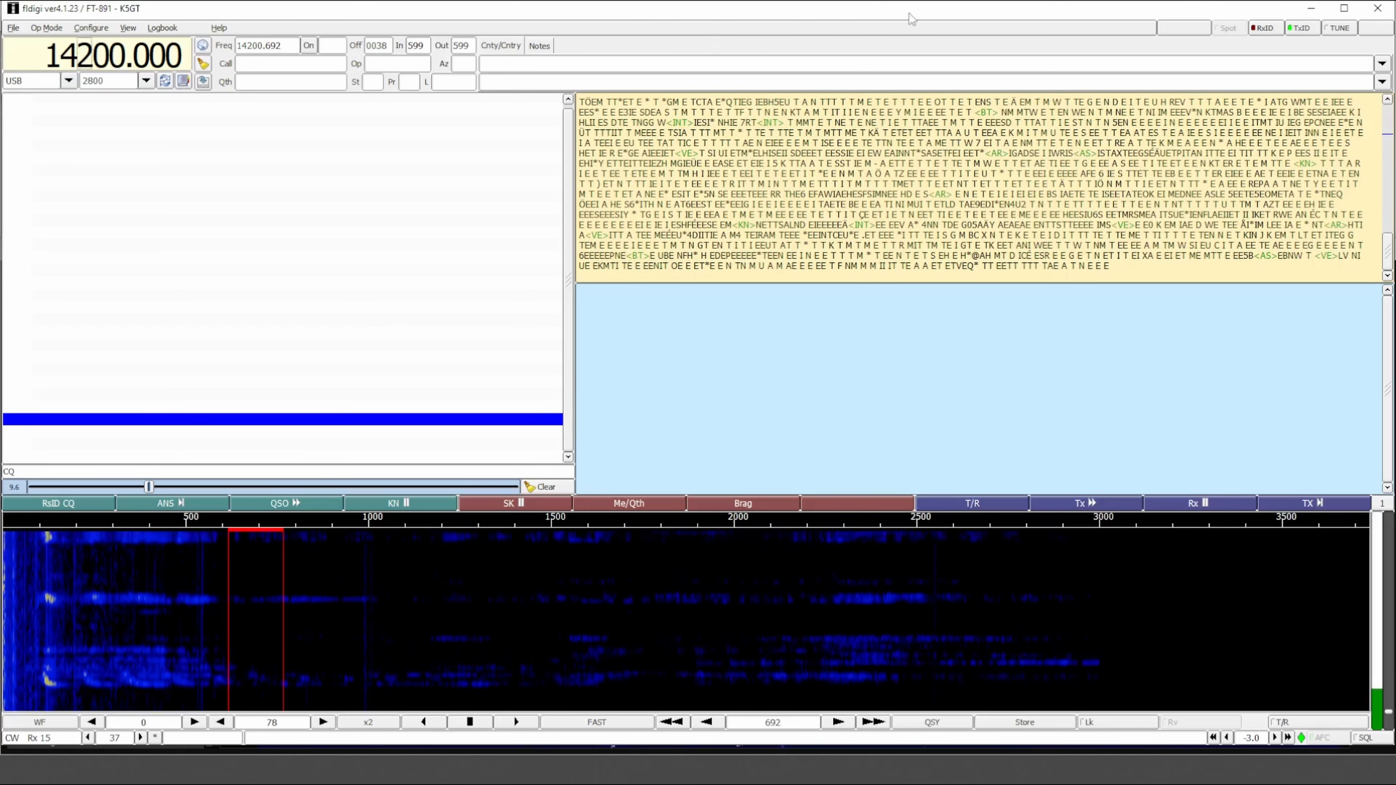
left_click(1309, 10)
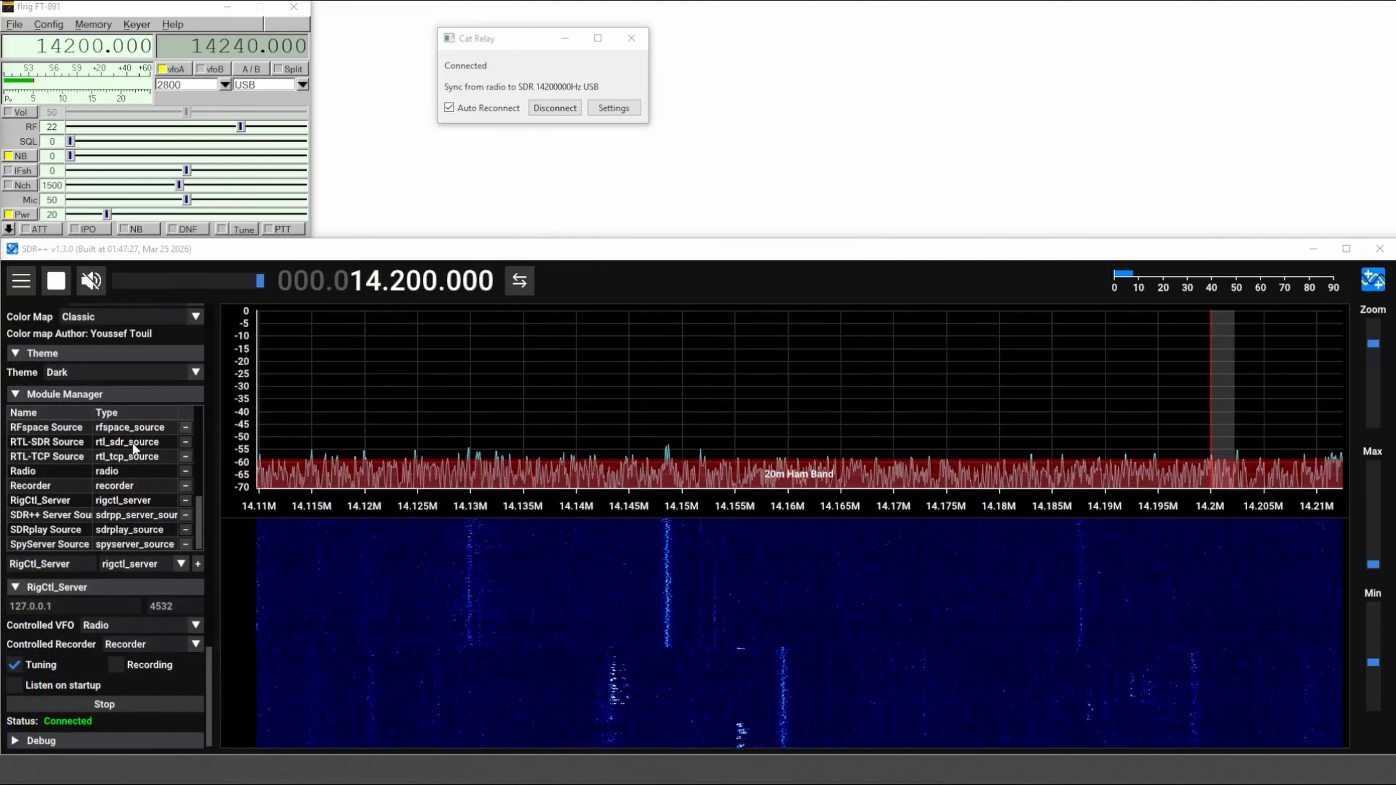
Switch the radio's mode to AM in flrig, with SDR++'s Radio demodulator options in view for comparison
scroll(139, 432, "up", 5)
scroll(200, 398, "up", 5)
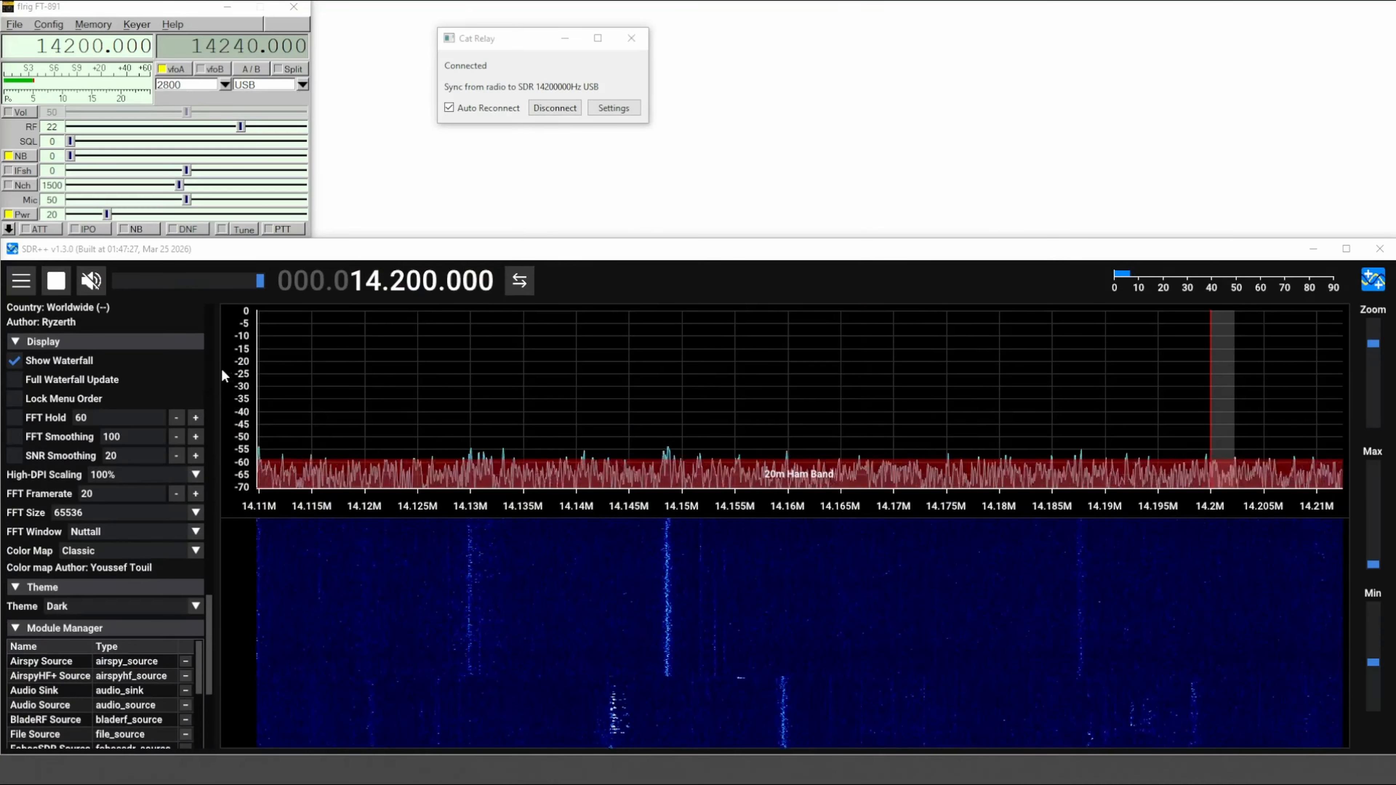
scroll(187, 369, "up", 15)
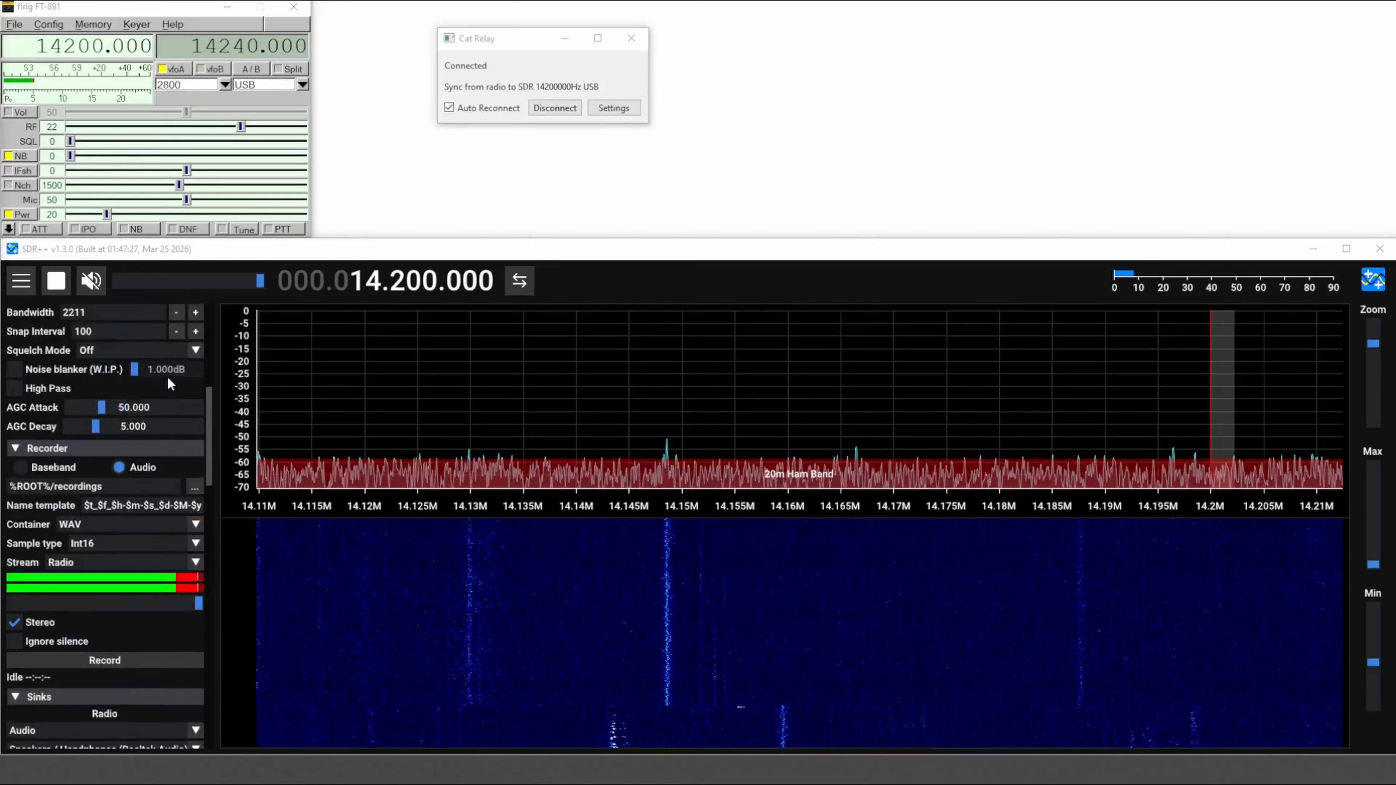
scroll(170, 383, "up", 5)
scroll(168, 393, "down", 2)
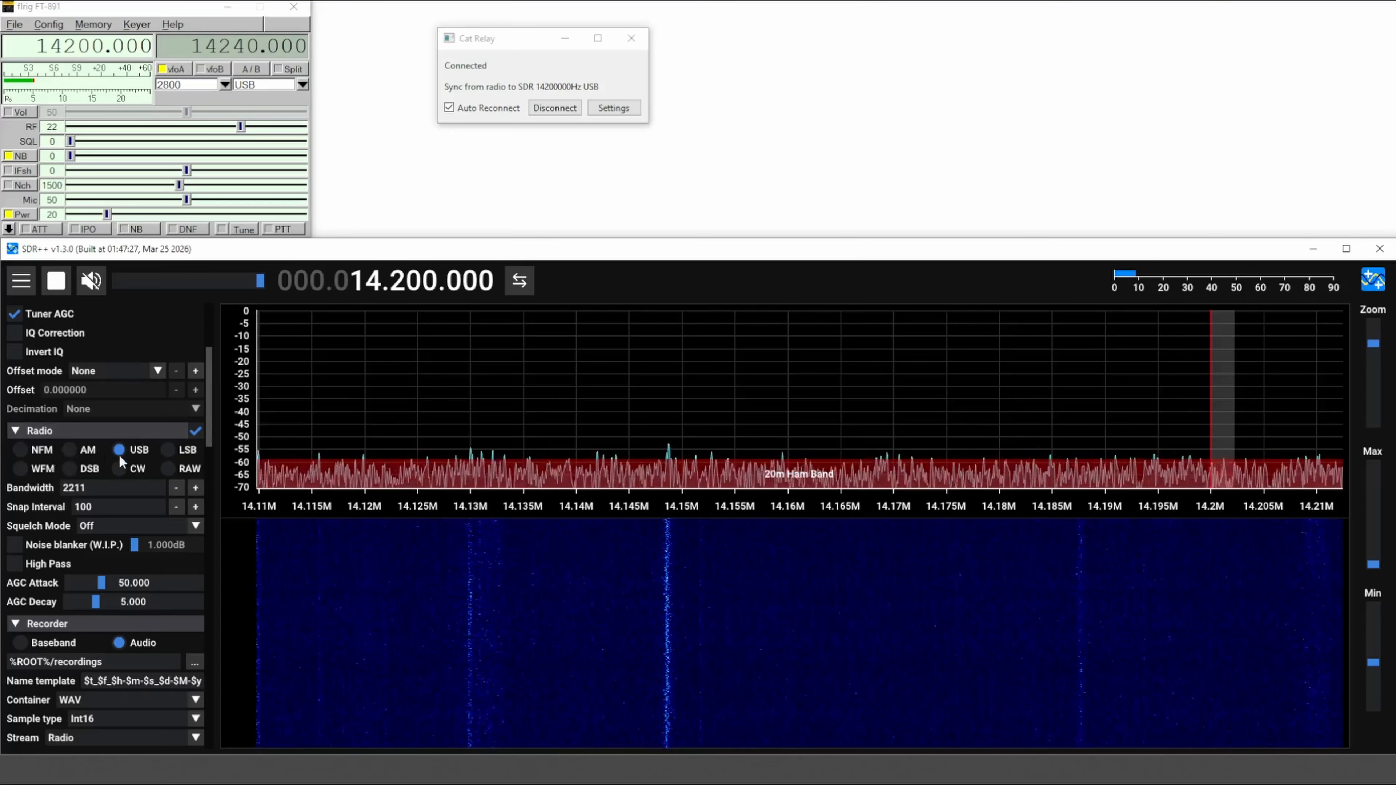
left_click(301, 85)
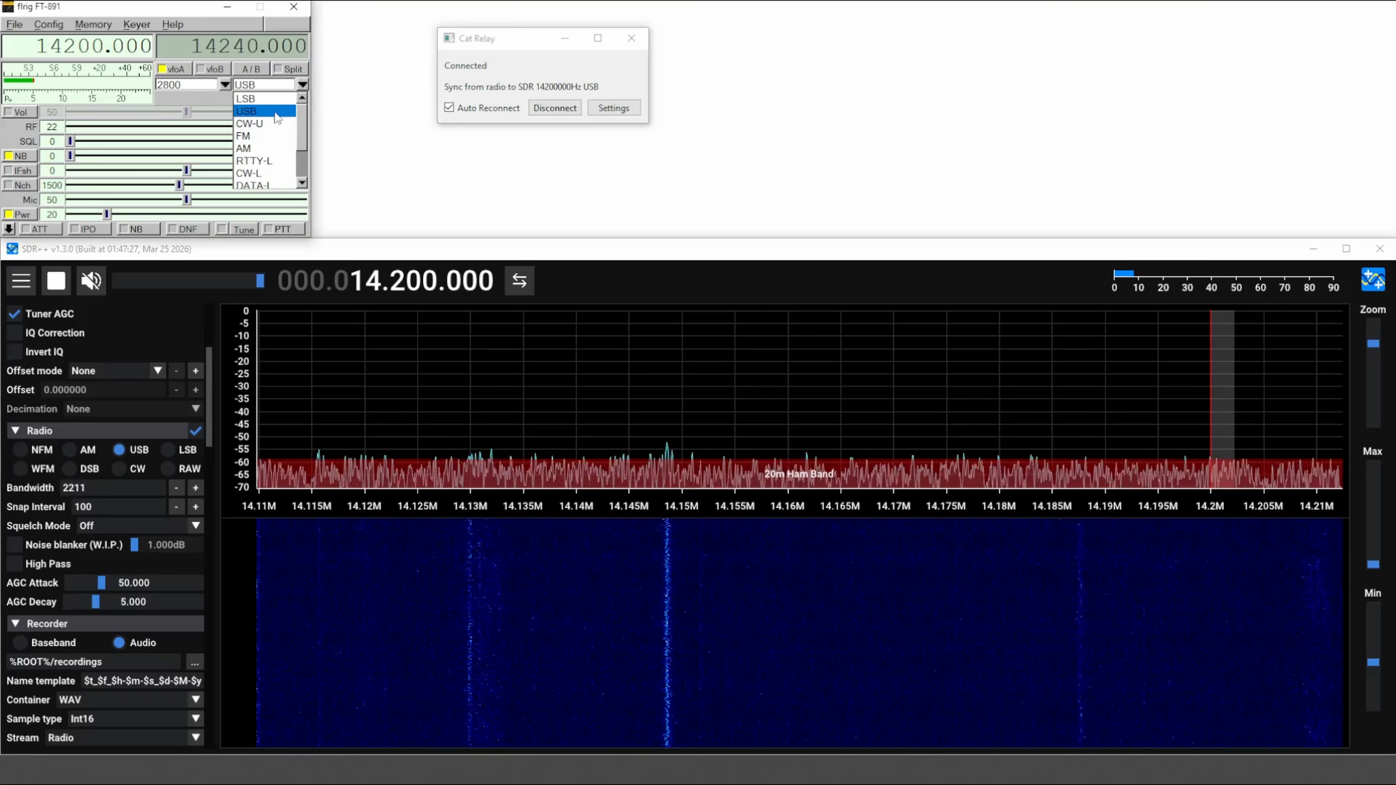
left_click(258, 148)
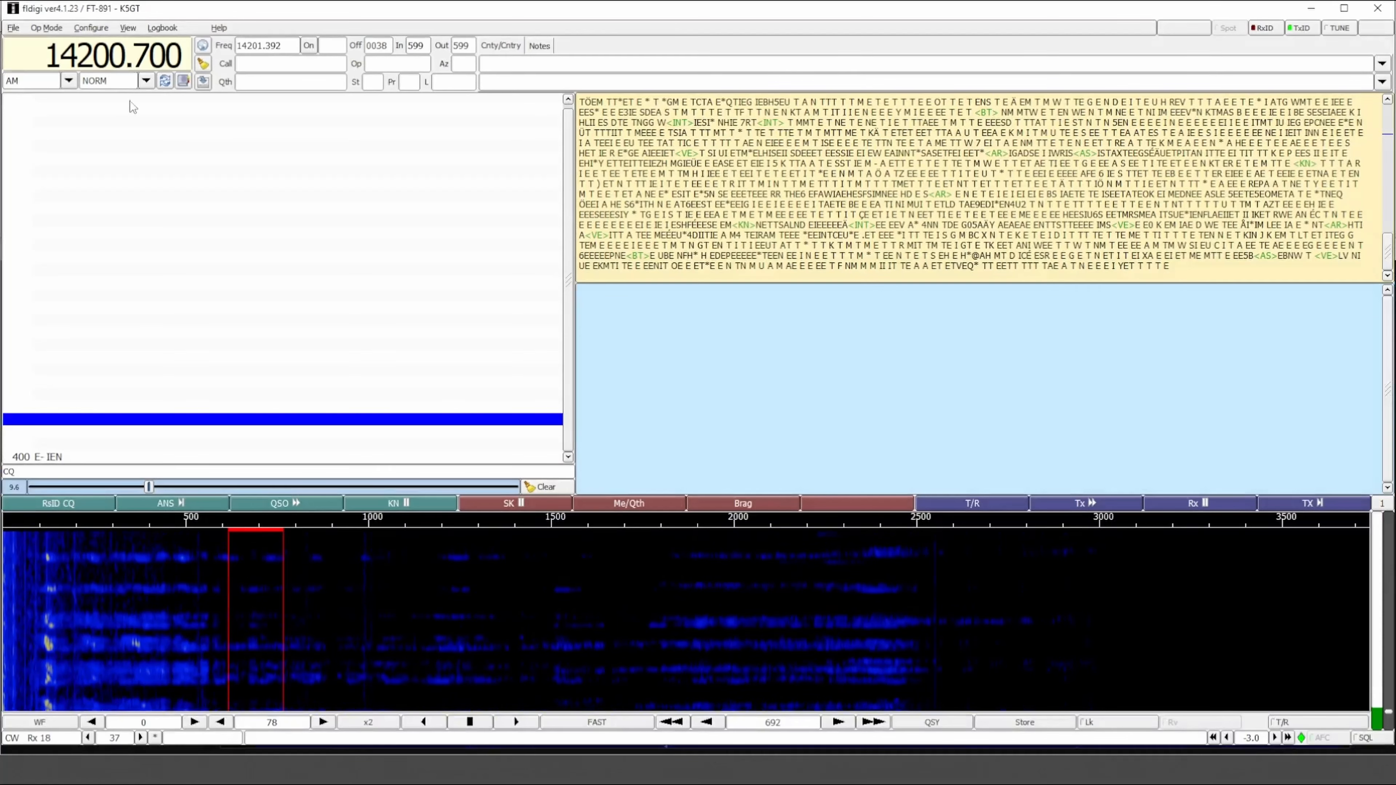
Set the radio's mode back to USB from fldigi
left_click(68, 80)
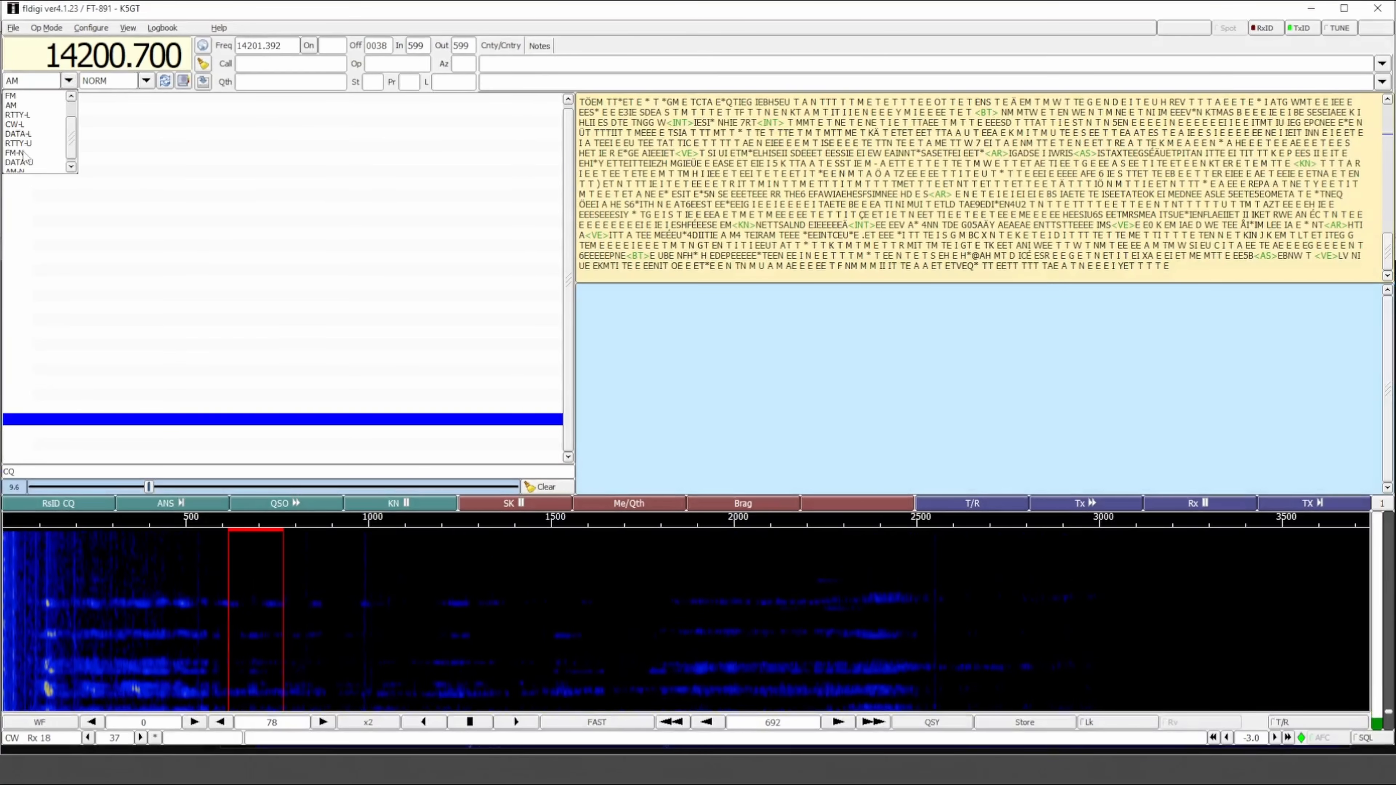
scroll(49, 148, "up", 1)
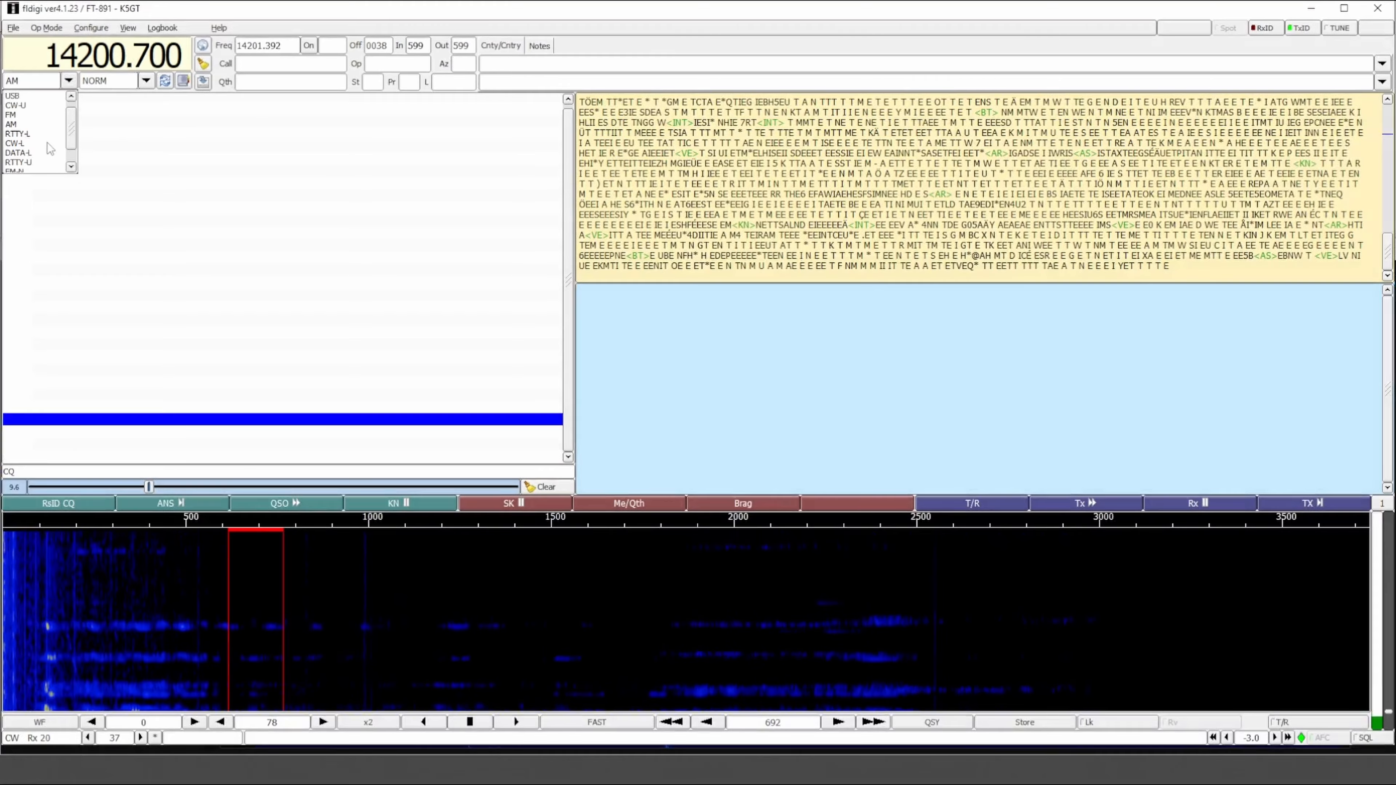
left_click(33, 96)
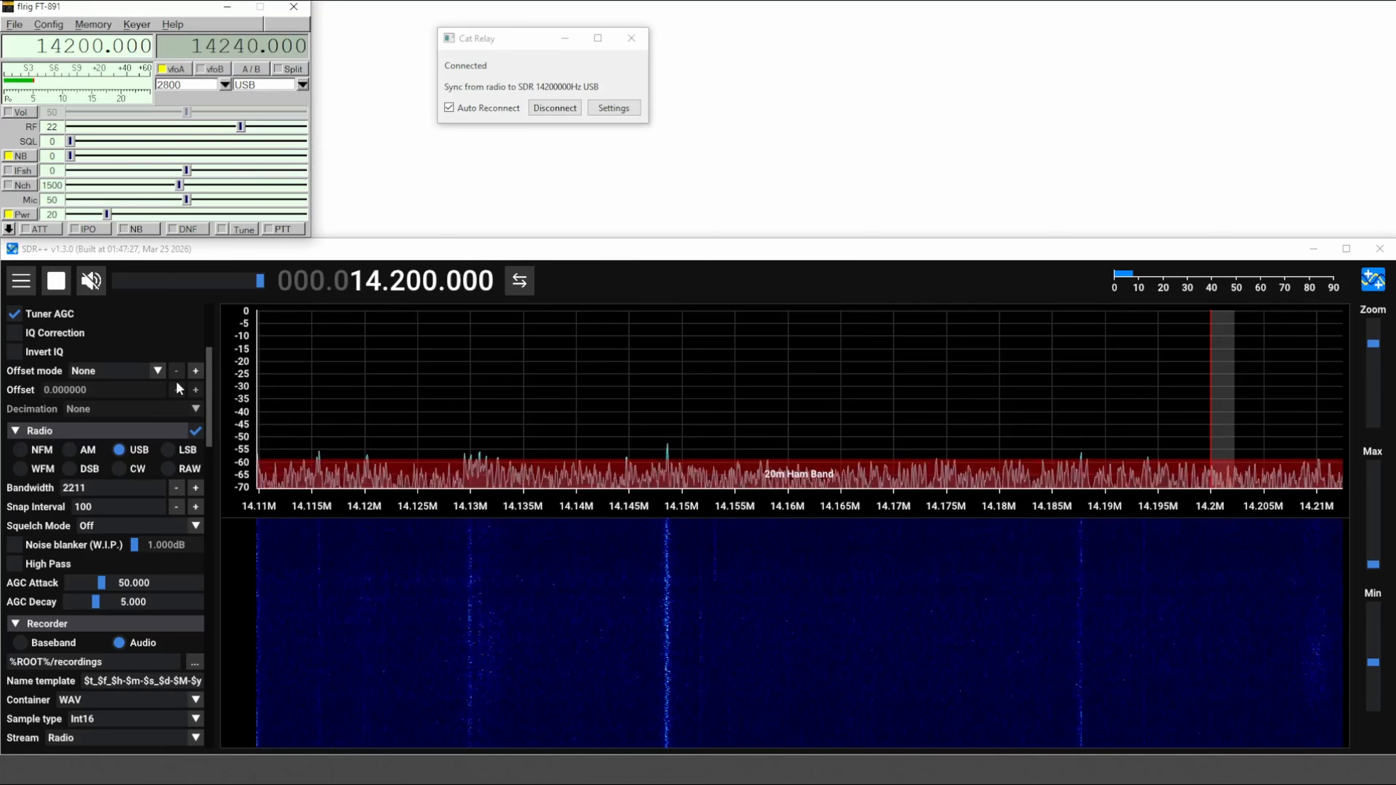
Open Cat Relay's settings, place them beside its main window, and compare the SDR port with the RigCtl_Server port in SDR++
scroll(211, 437, "down", 1)
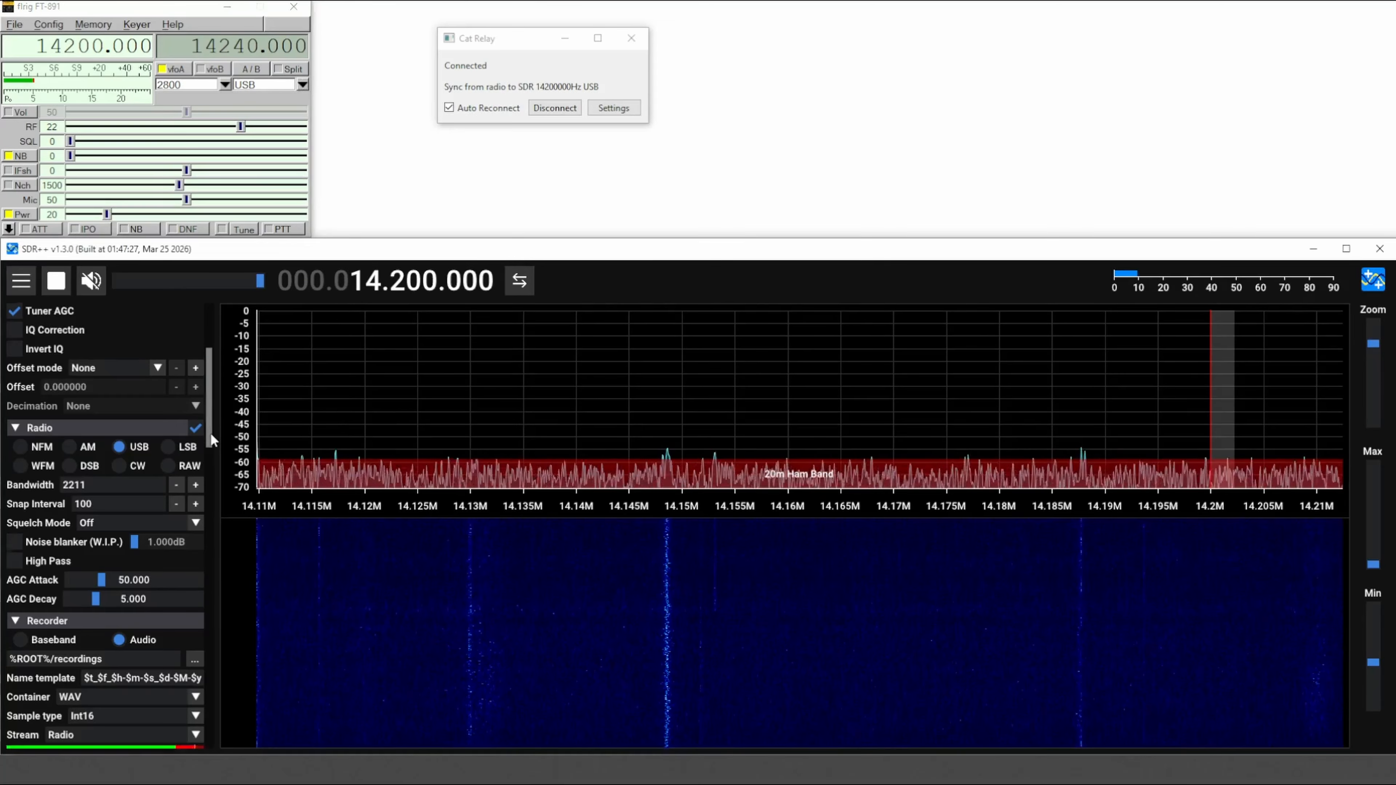
left_click_drag(210, 434, 208, 743)
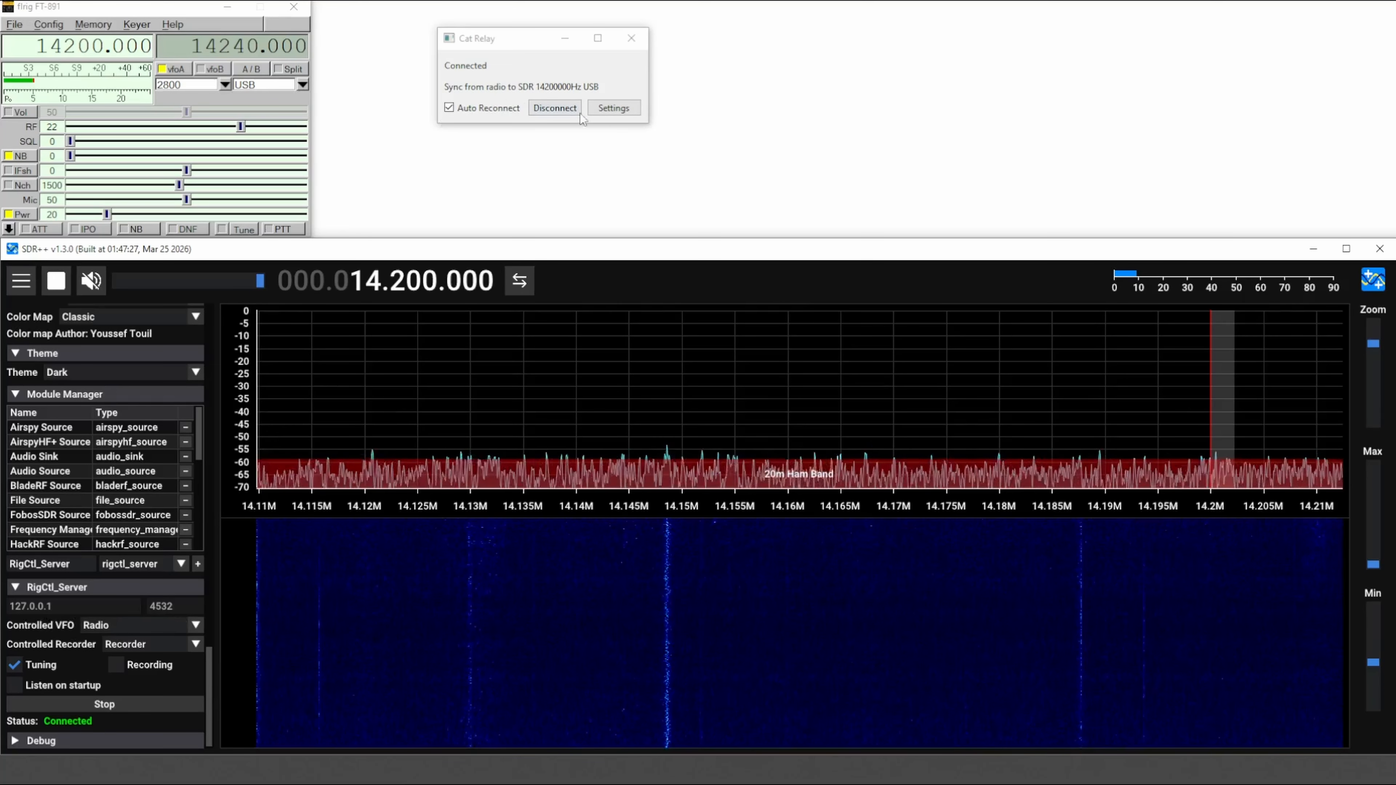
left_click(613, 108)
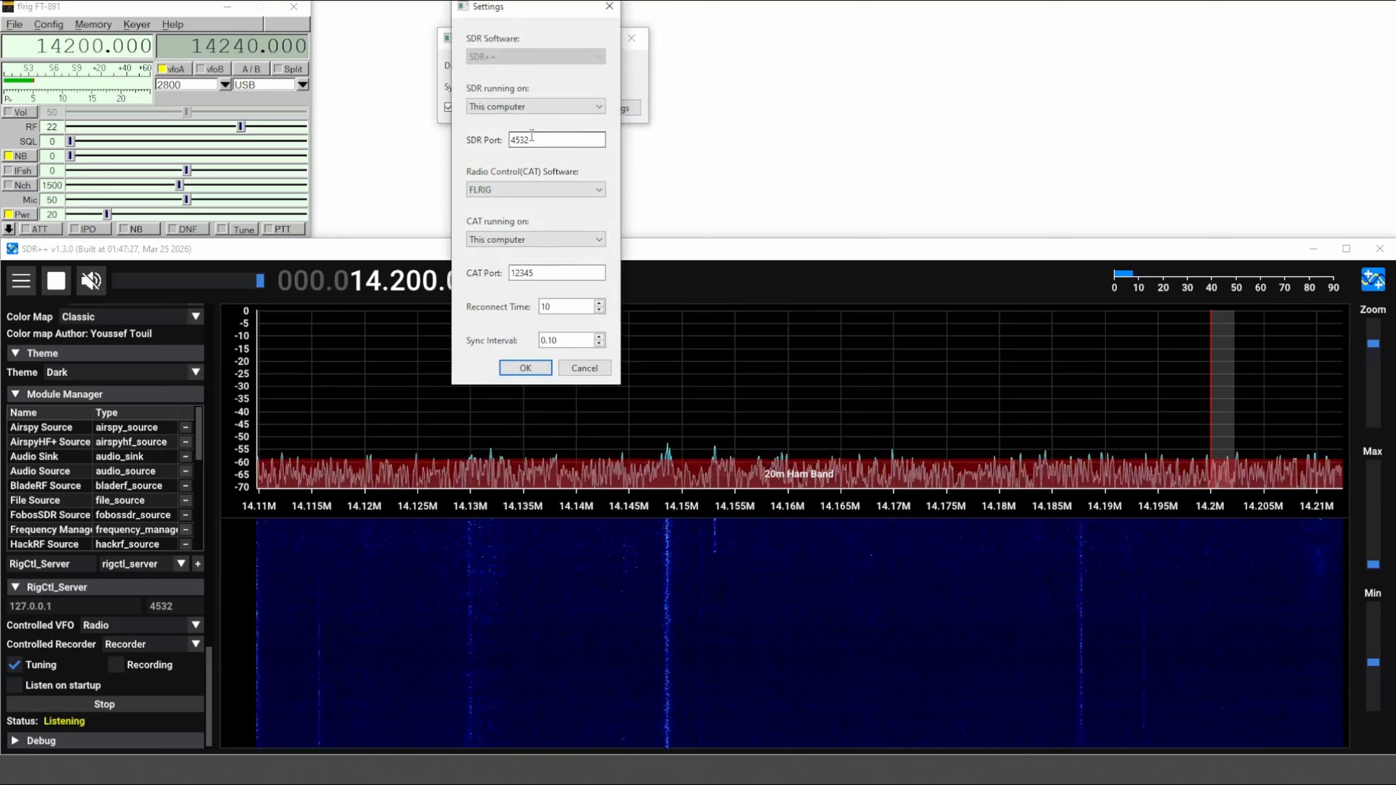
double_click(517, 140)
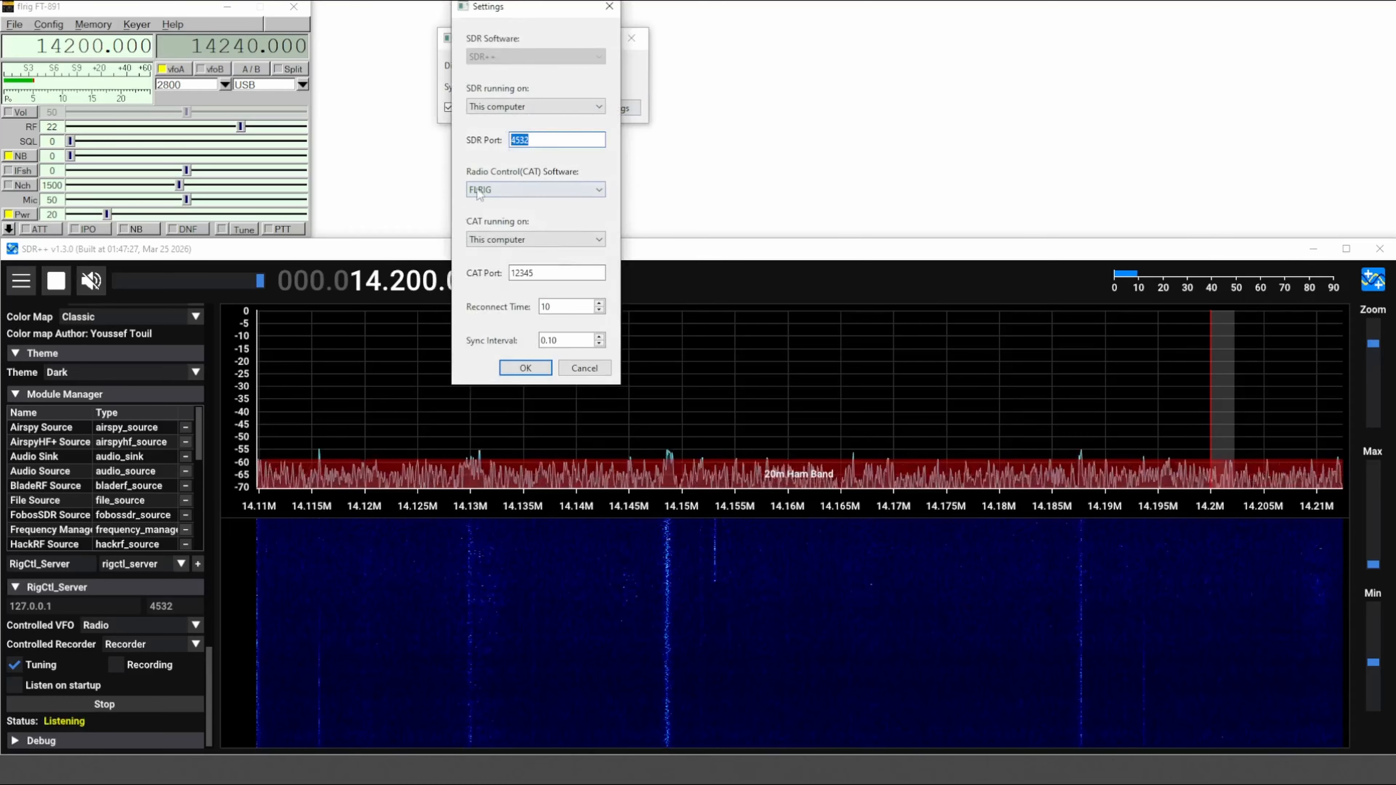
left_click_drag(521, 10, 726, 33)
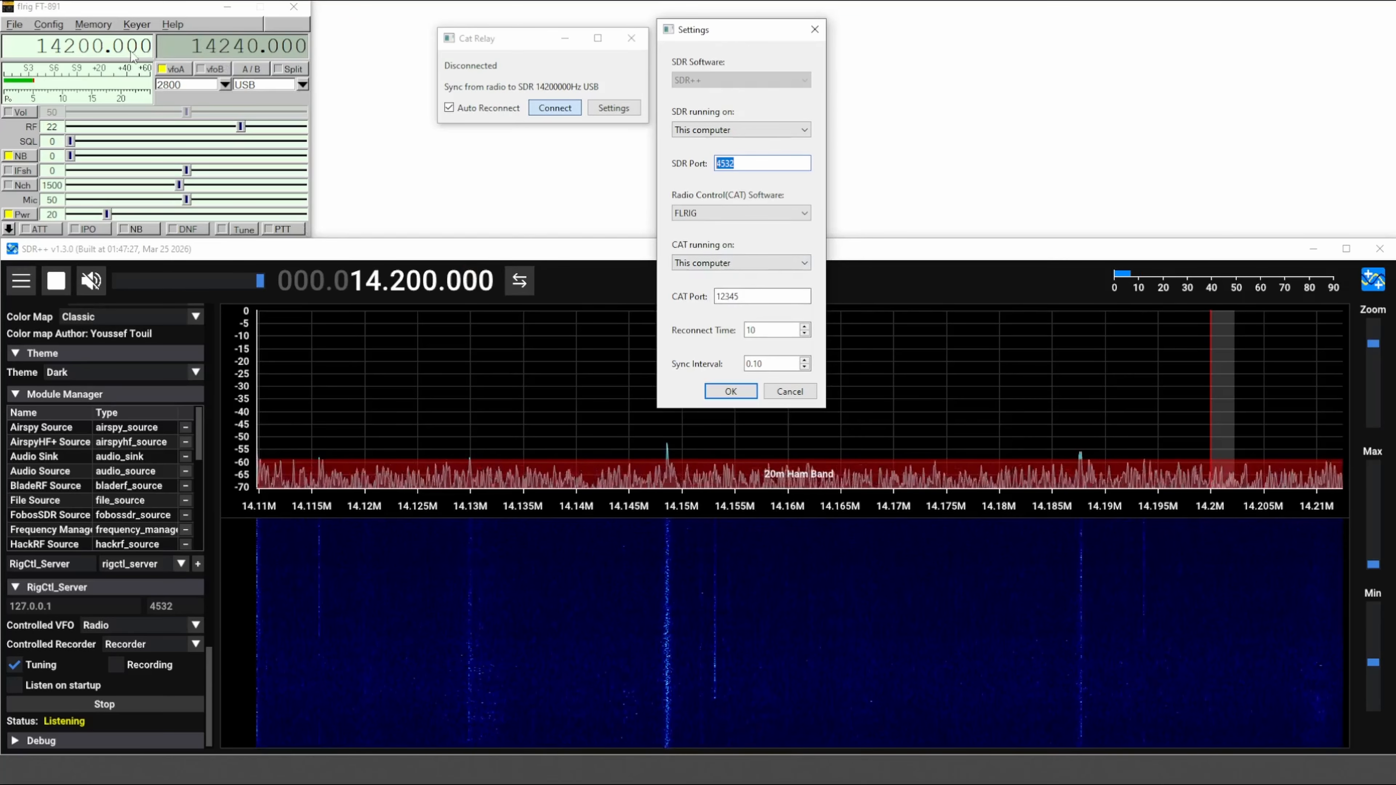
Open flrig's server configuration and compare its Xmlrpc port with the CAT port in Cat Relay's settings
left_click(55, 24)
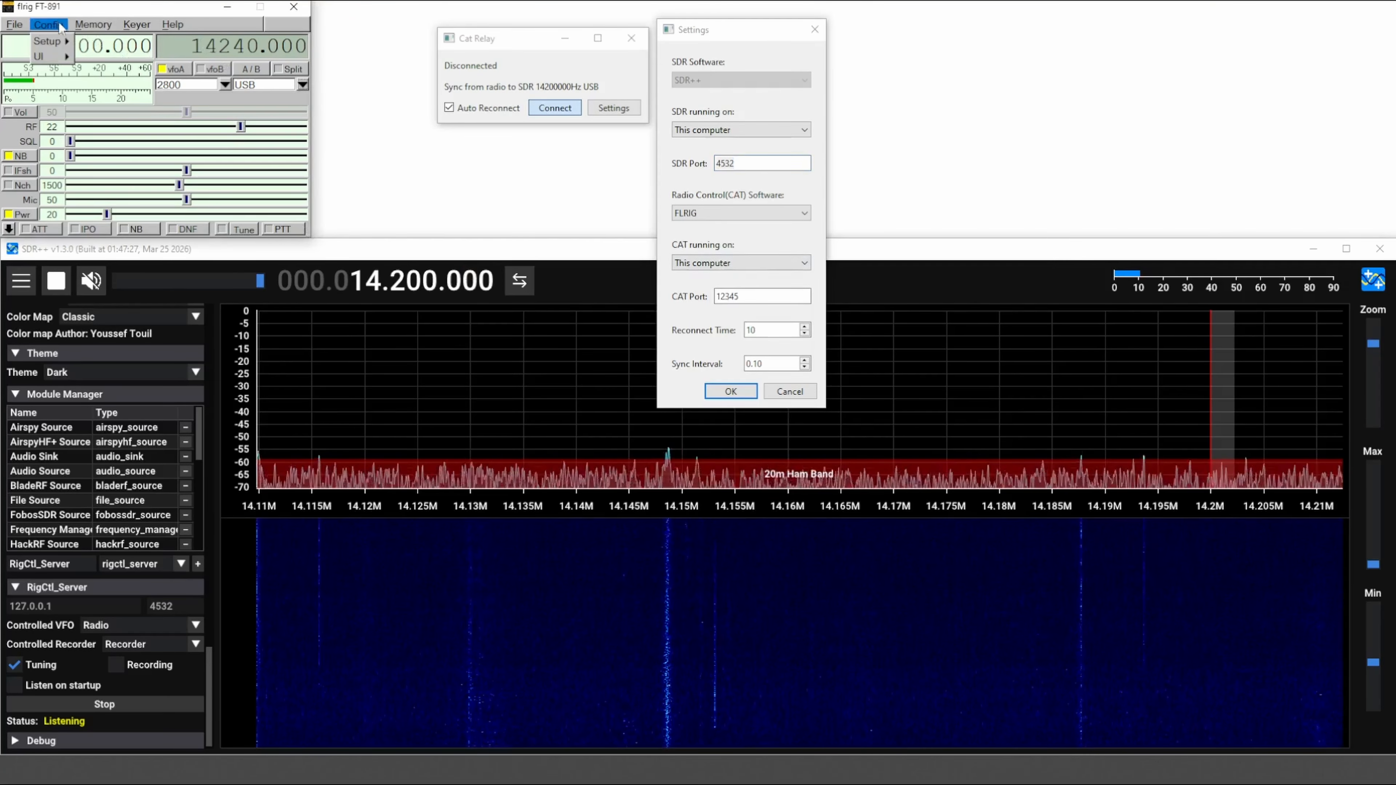
mouse_move(53, 41)
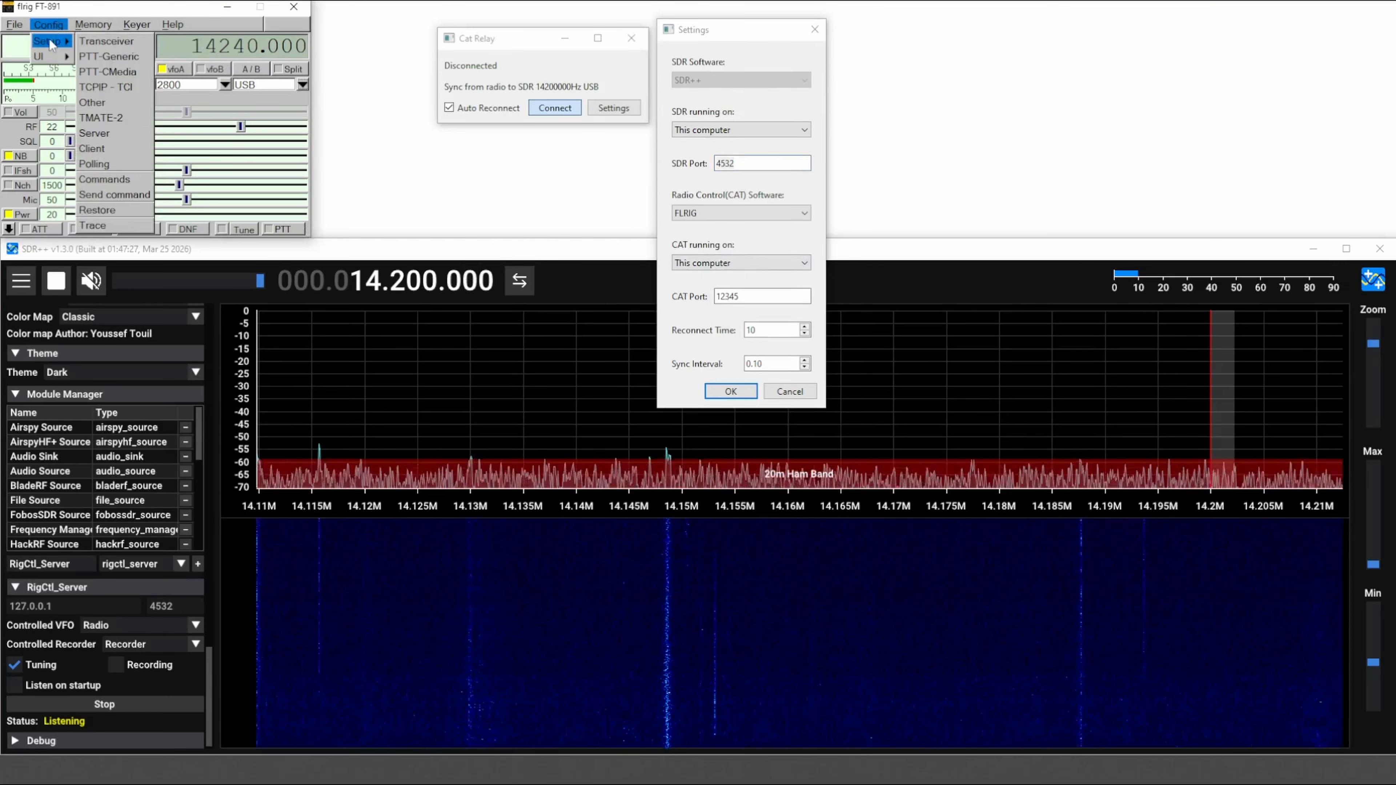
left_click(96, 134)
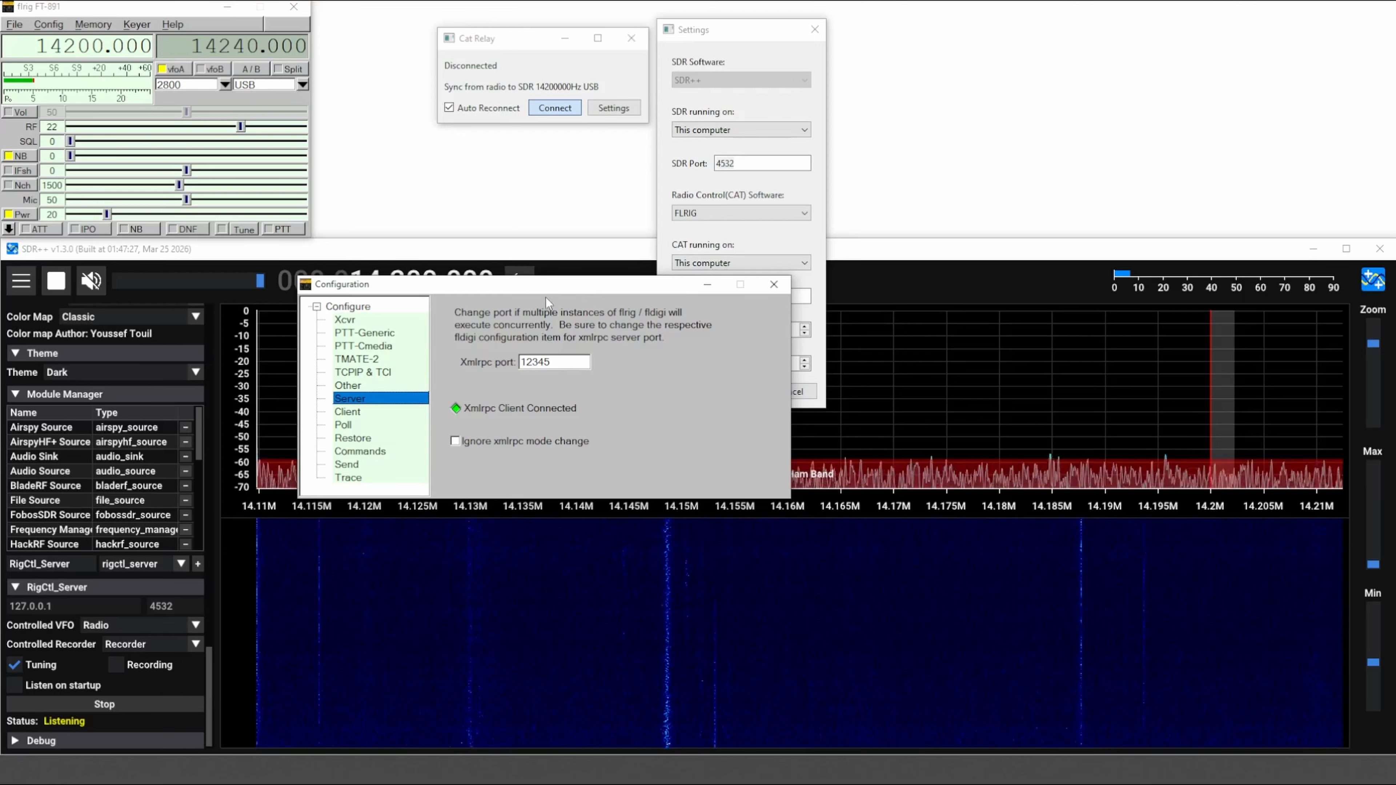
left_click_drag(545, 290, 371, 324)
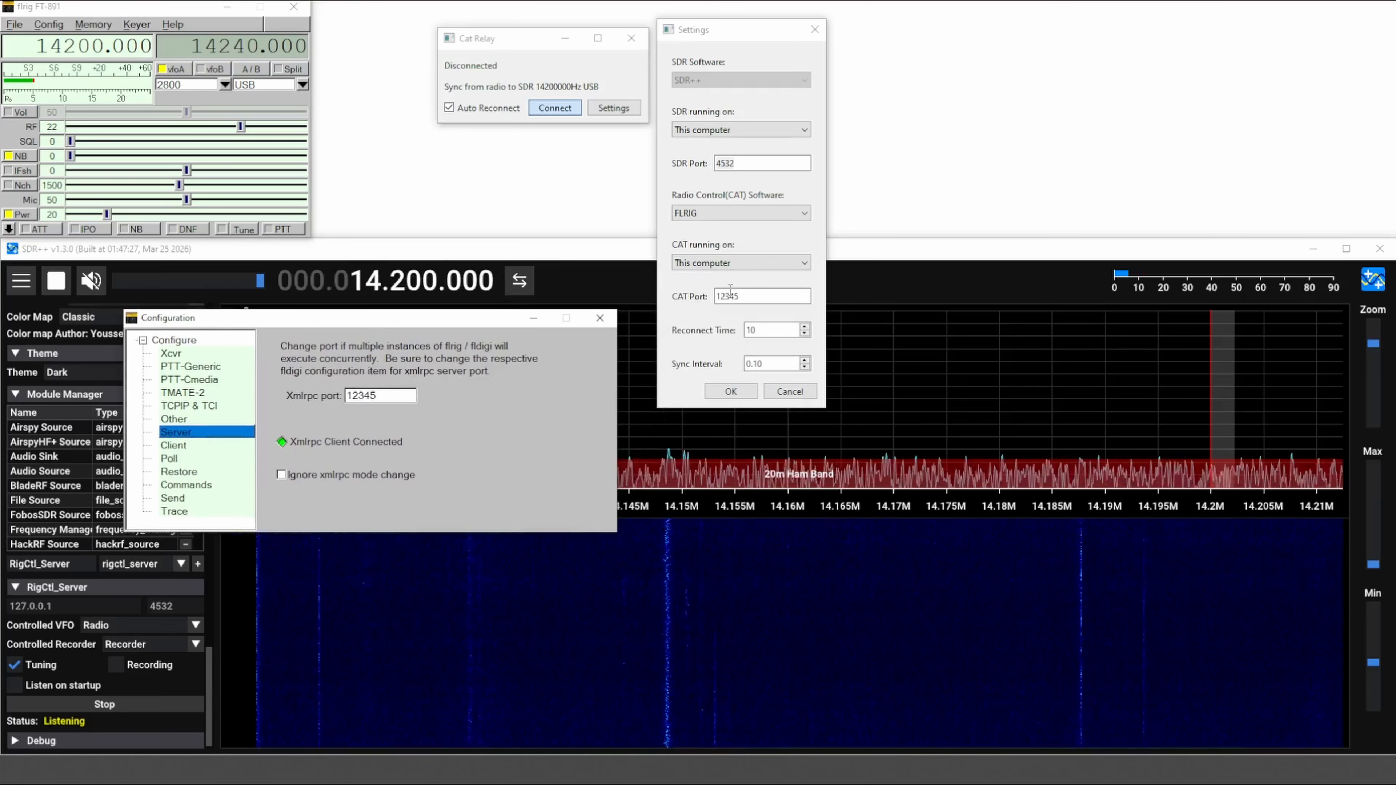
double_click(740, 297)
left_click_drag(404, 396, 339, 391)
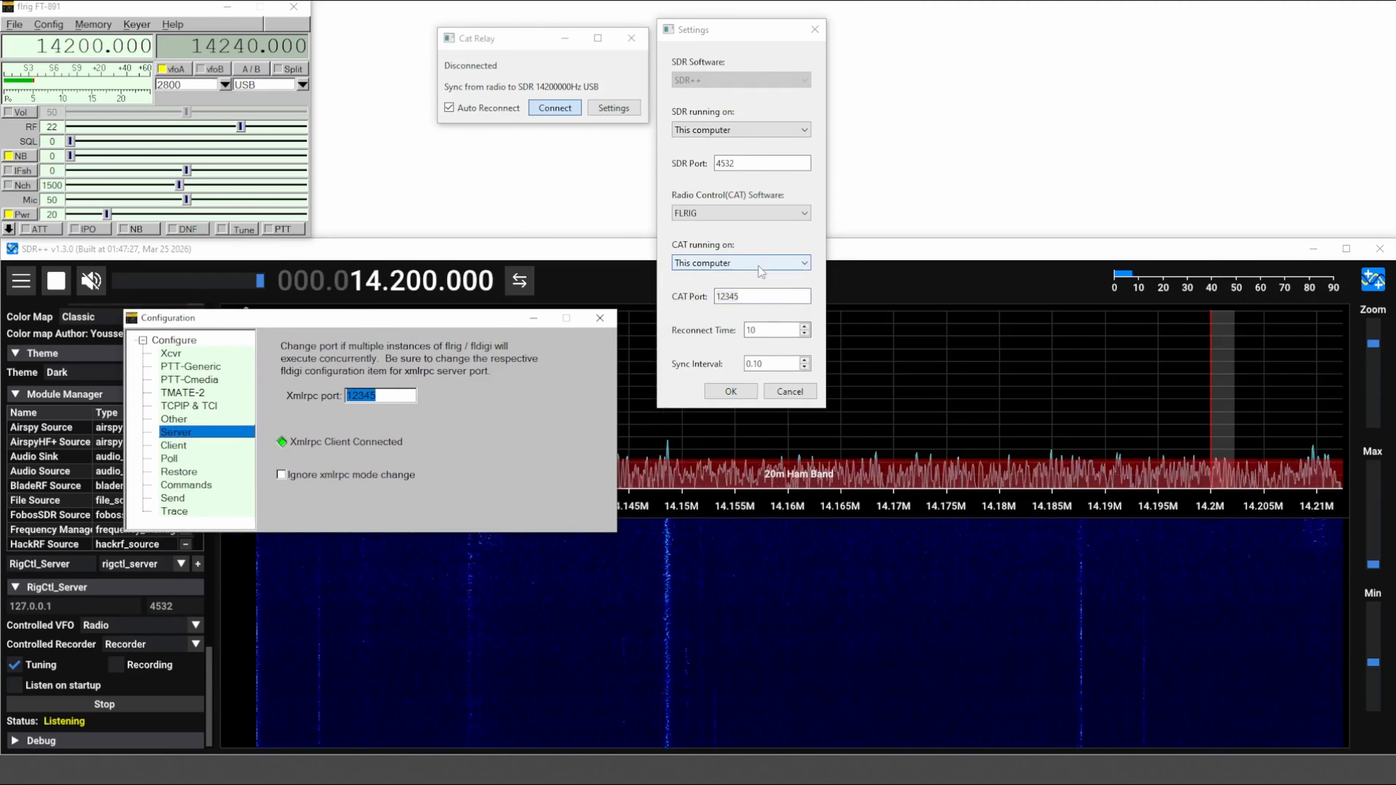
left_click(731, 164)
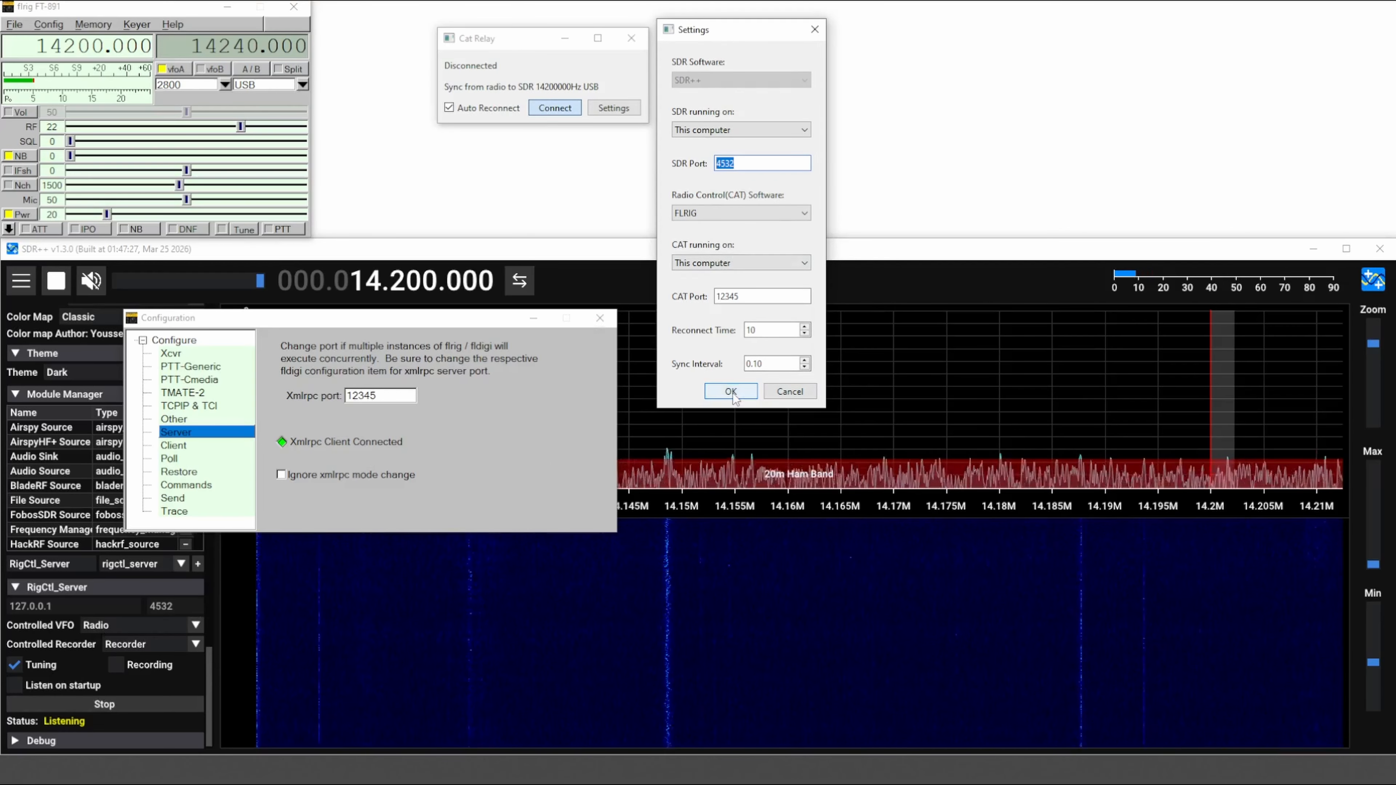
Cancel the Cat Relay settings, then connect, disconnect and reconnect Cat Relay to check the RigCtl_Server status in SDR++
left_click(789, 391)
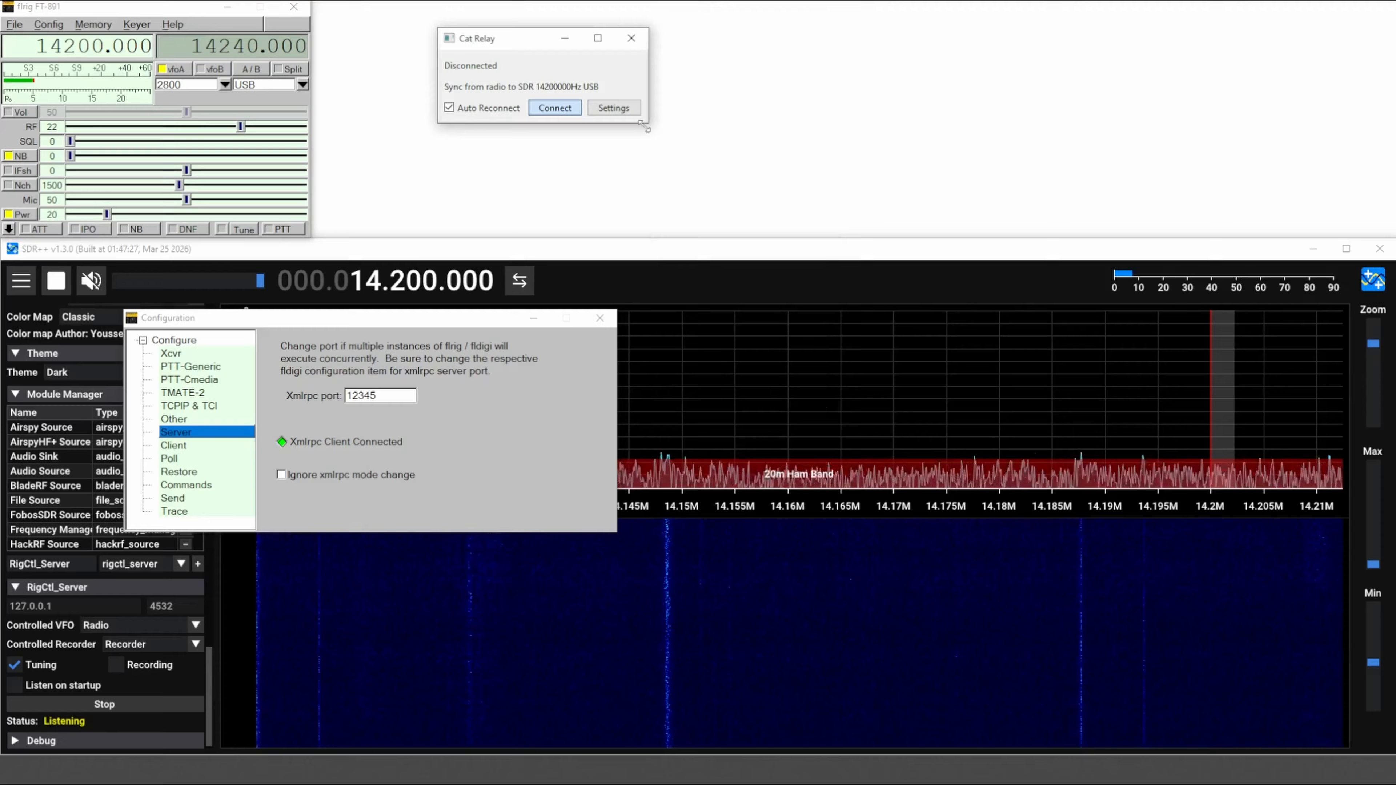
left_click(555, 111)
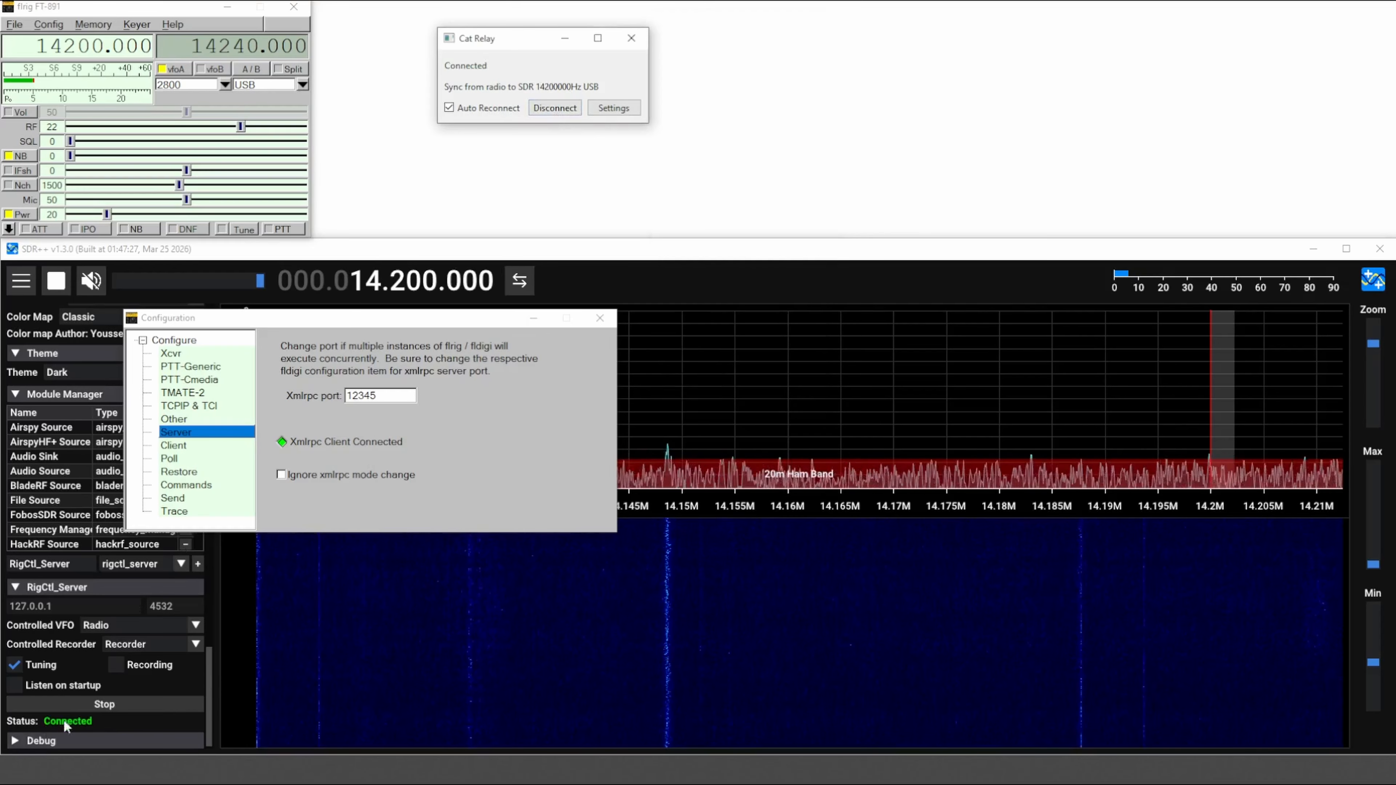
left_click(570, 106)
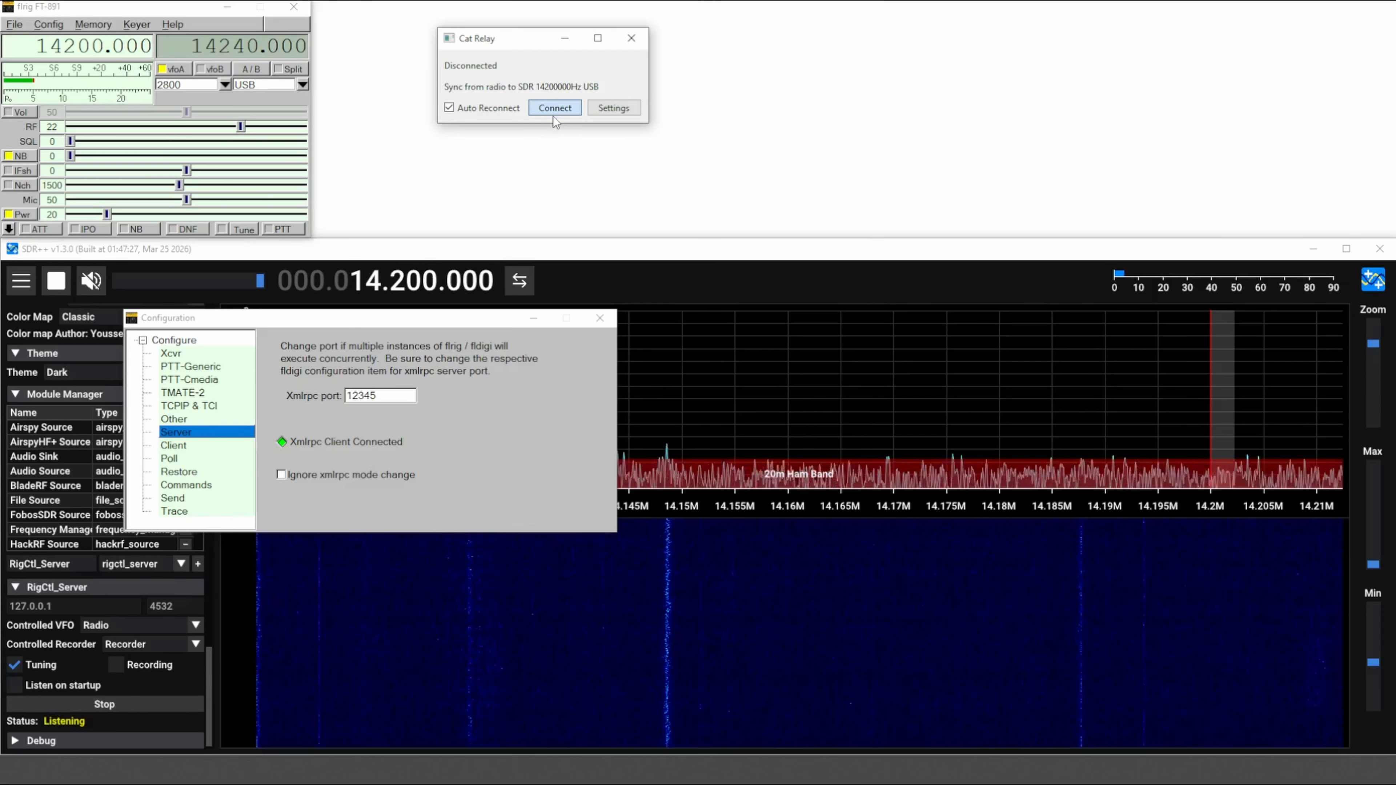
left_click(556, 106)
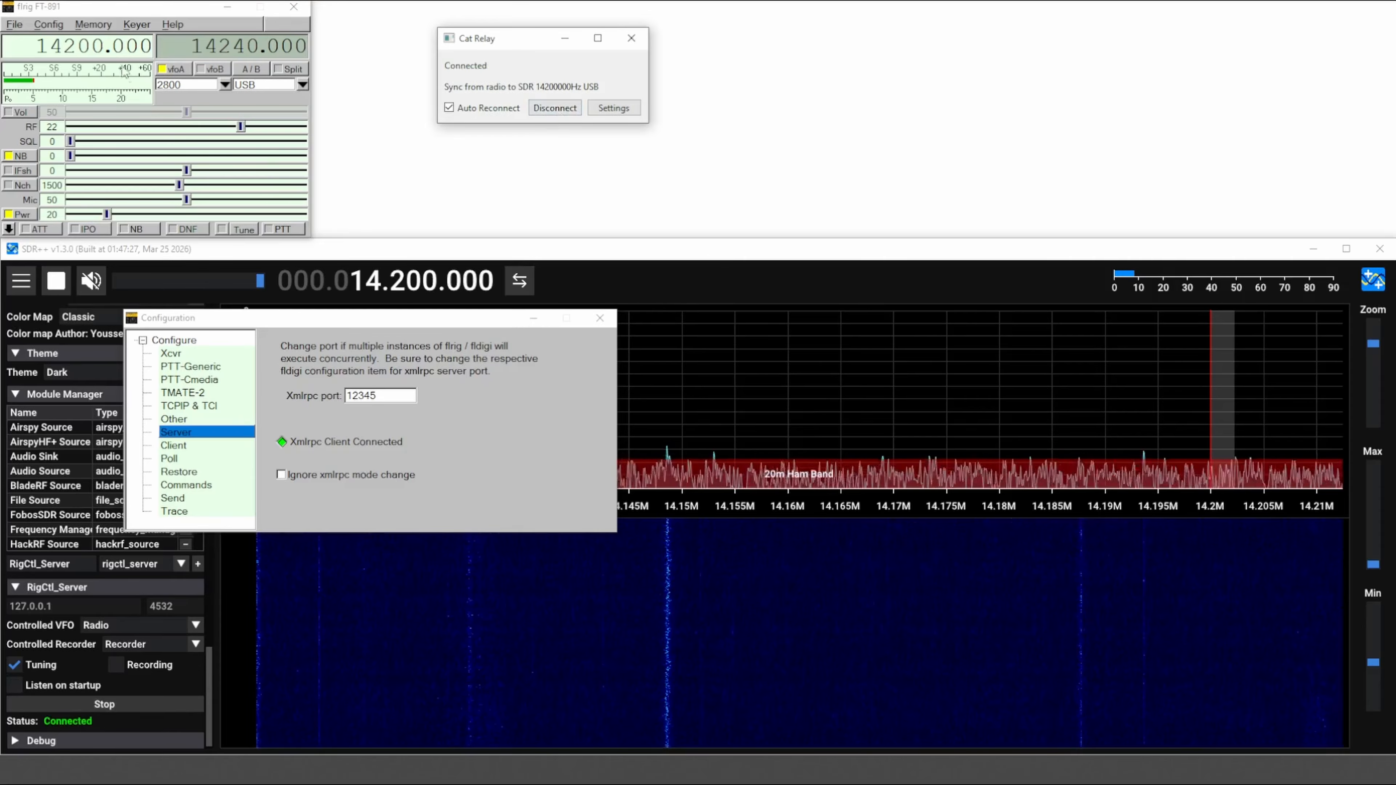
Move flrig's Configuration window clear of SDR++ and tune flrig's VFO A to 14300.000
left_click_drag(410, 324, 936, 38)
left_click(69, 46)
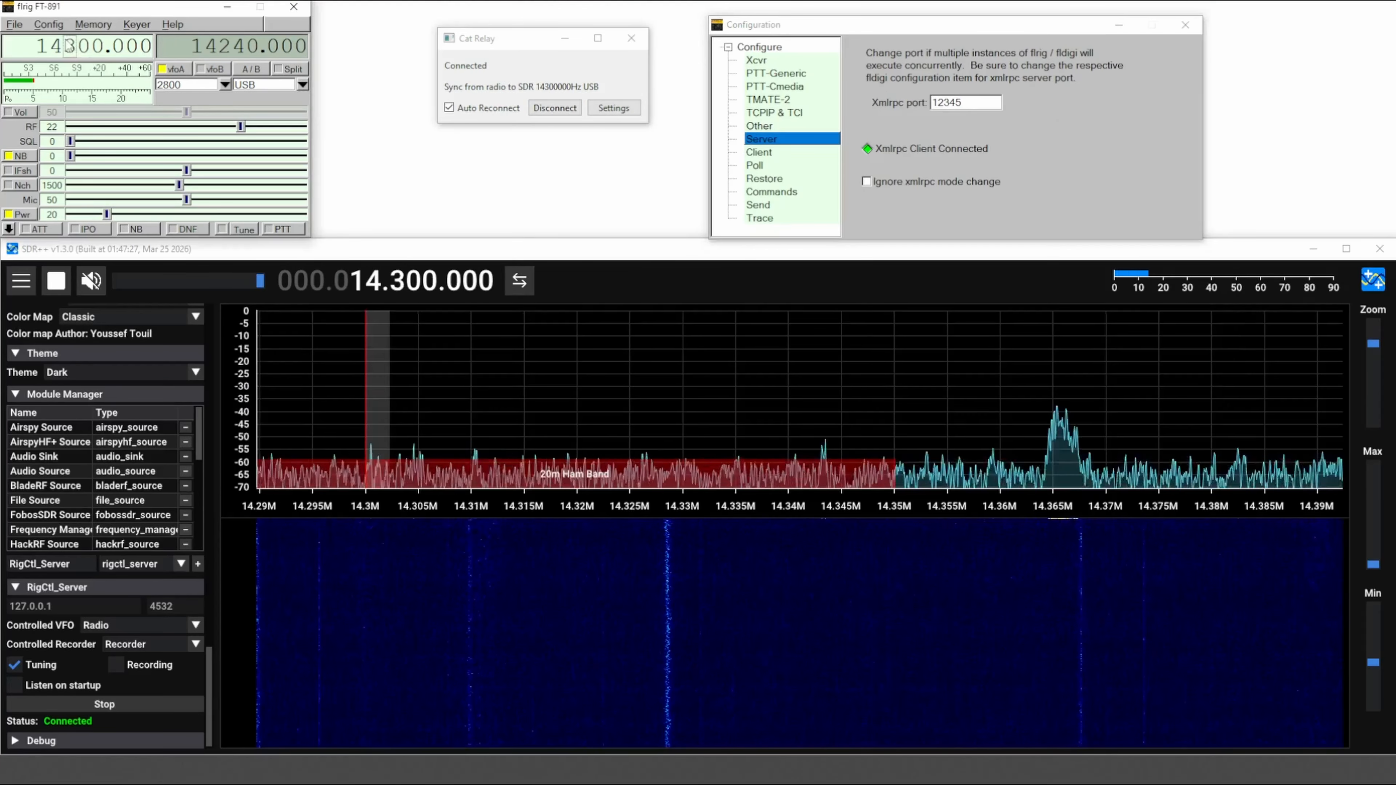